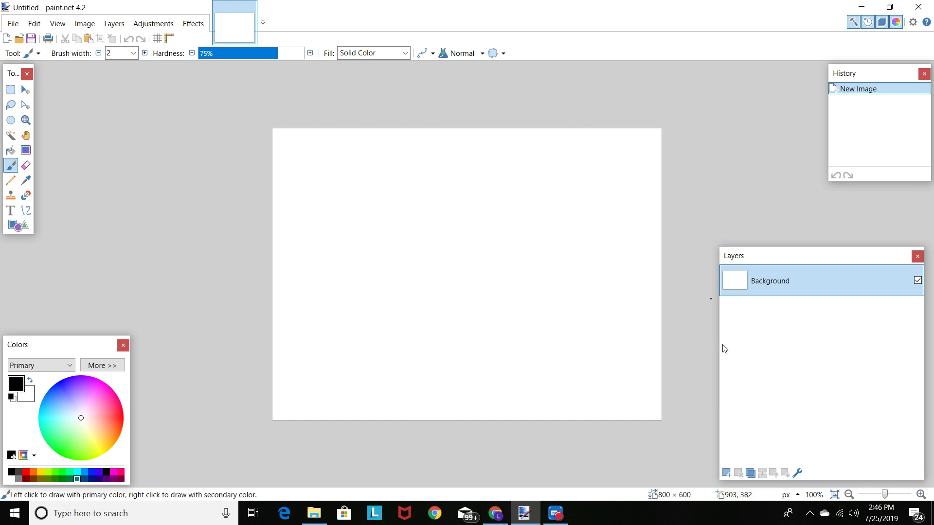
On a new layer, add the text SHADOW at size 96 and move it to the middle of the canvas.
left_click(726, 473)
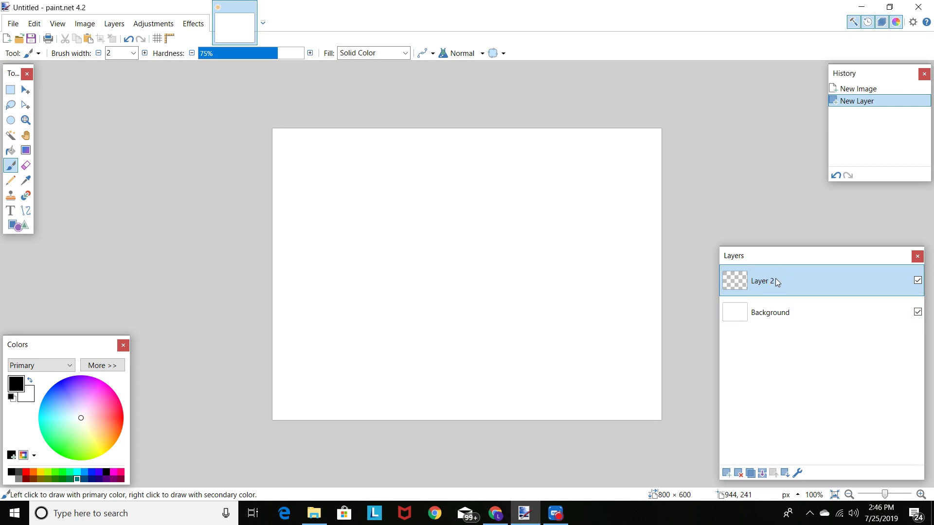
left_click(15, 211)
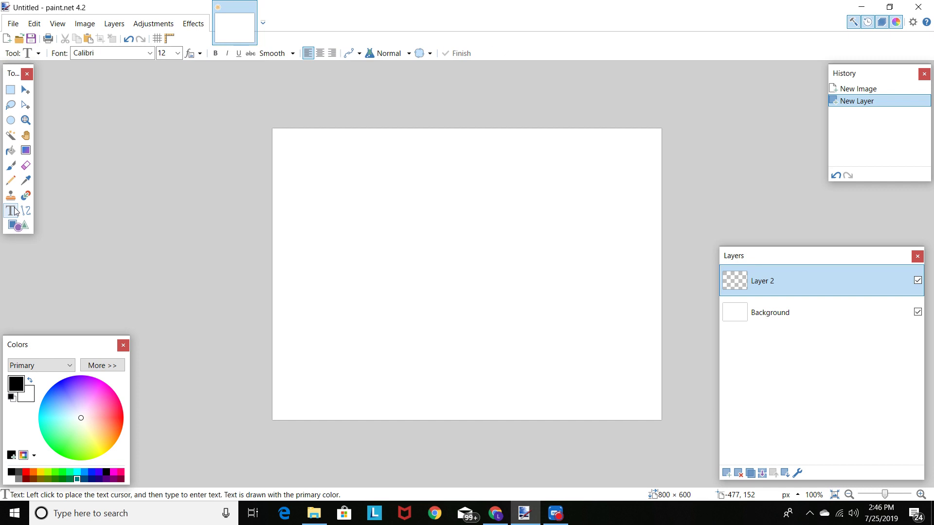
left_click(176, 53)
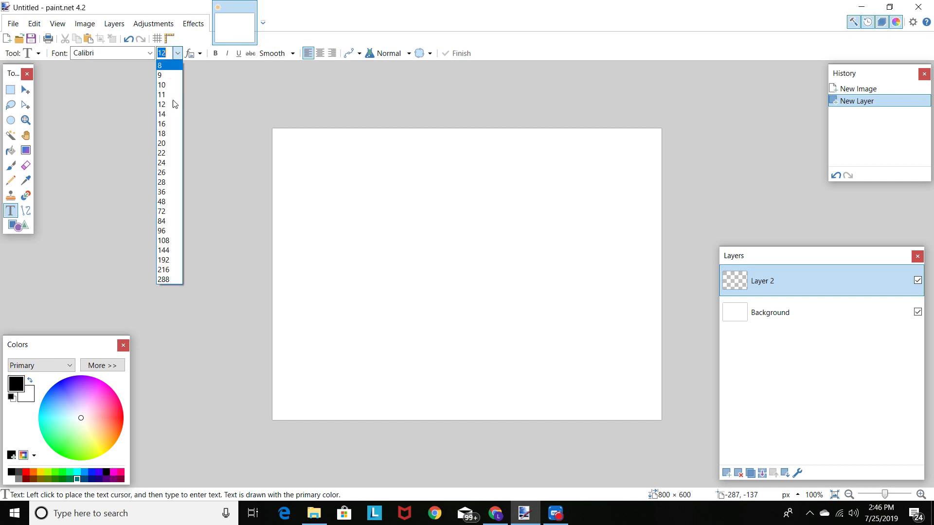
left_click(167, 225)
left_click(426, 282)
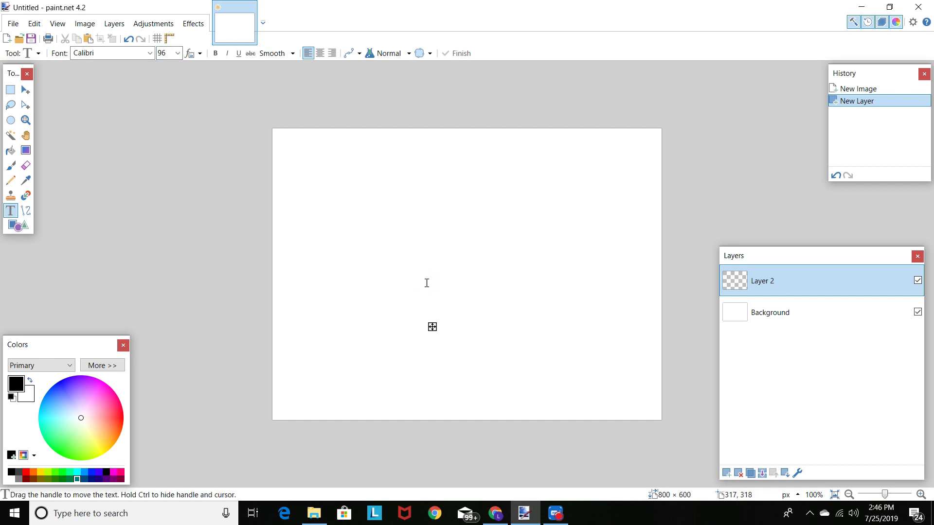
type("SHADOW")
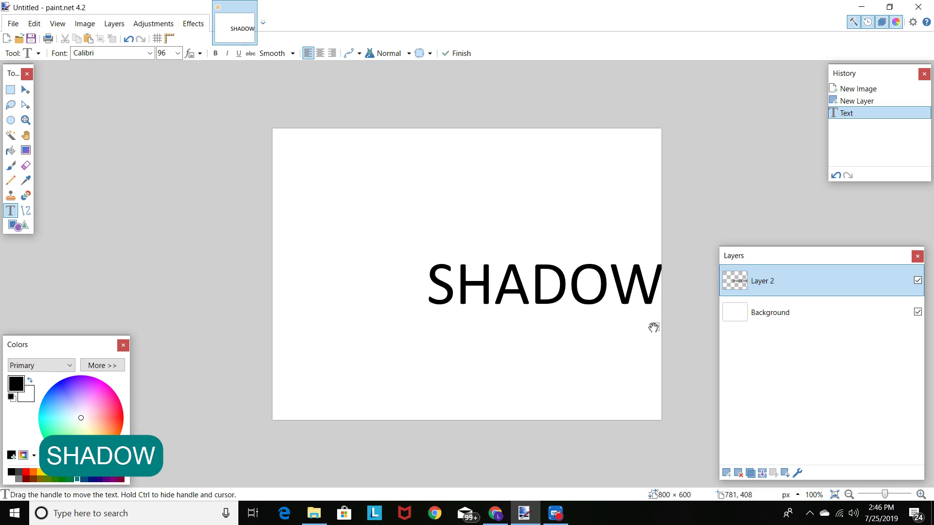
left_click_drag(655, 326, 574, 313)
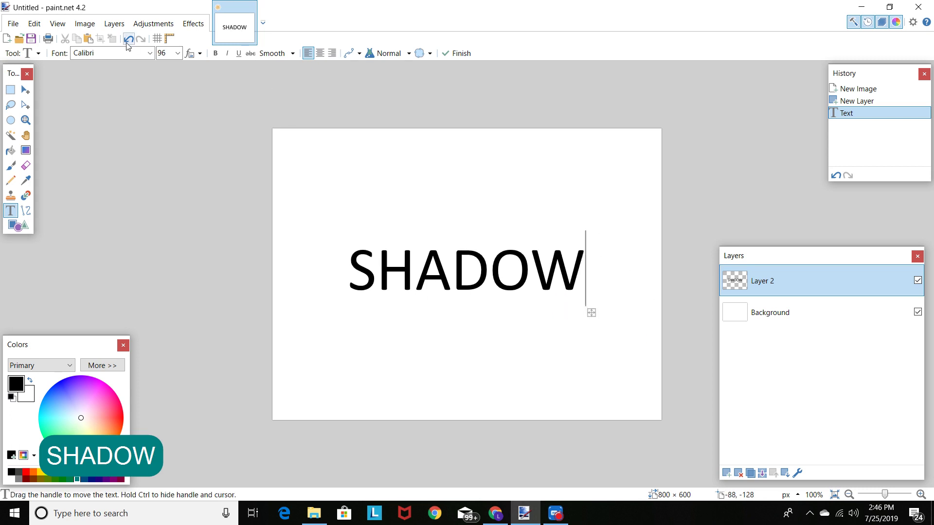
Set the SHADOW text to the Komika Axis font and make it bold.
left_click(149, 53)
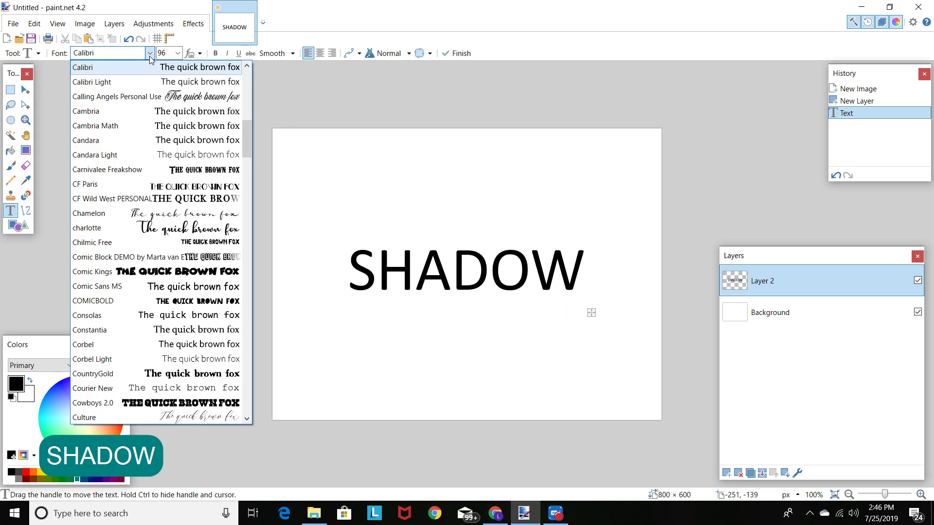
scroll(173, 216, "up", 2)
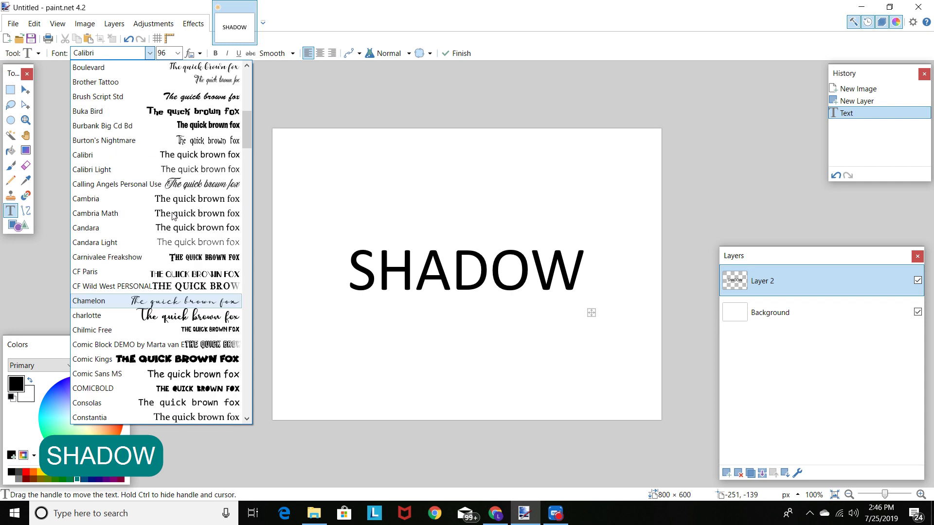
scroll(172, 216, "up", 5)
scroll(173, 216, "up", 4)
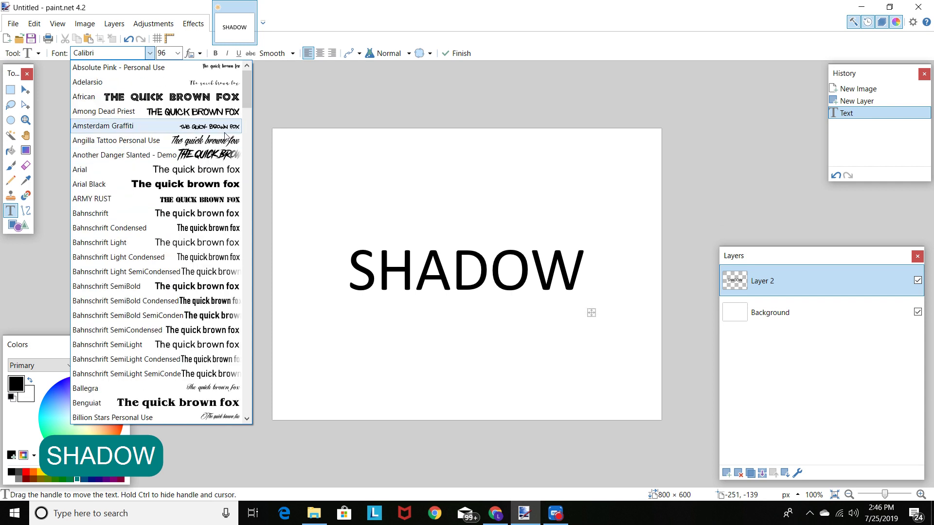
scroll(225, 136, "down", 1)
scroll(225, 136, "down", 12)
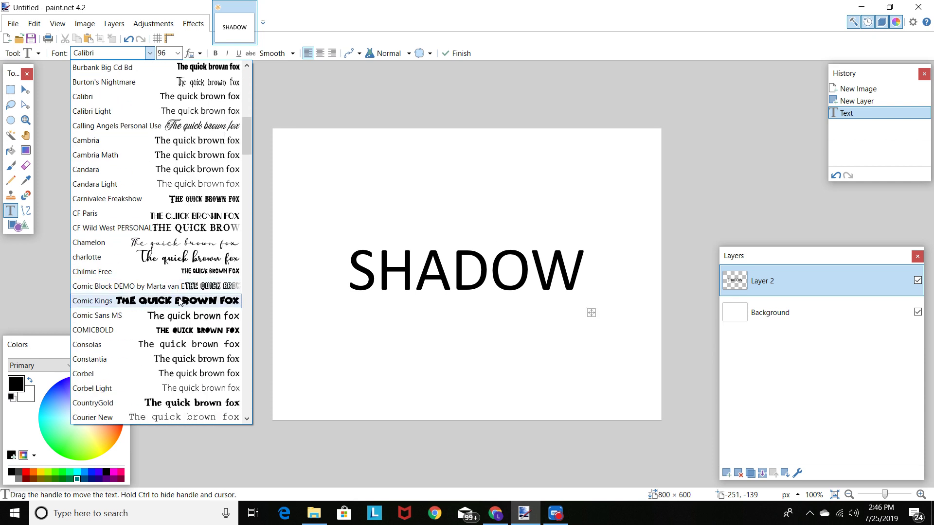
scroll(181, 302, "down", 6)
scroll(181, 302, "down", 4)
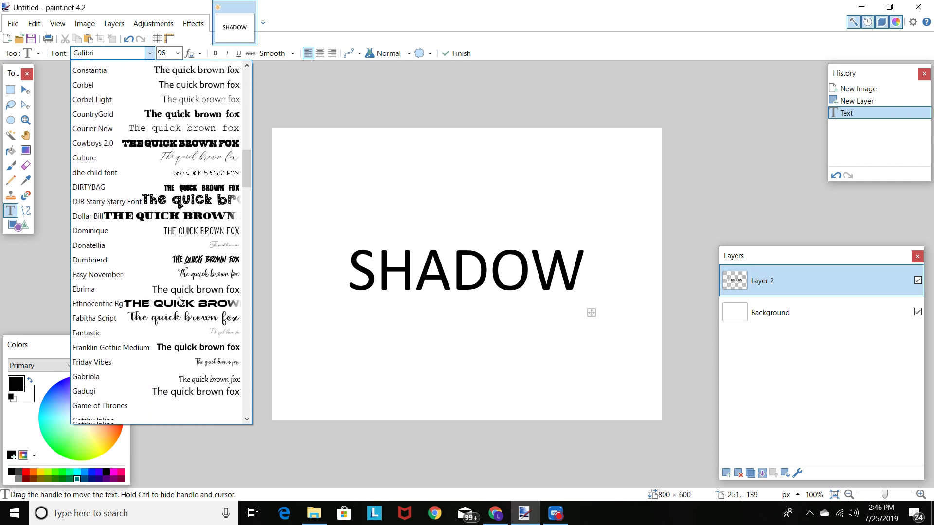
scroll(180, 302, "down", 5)
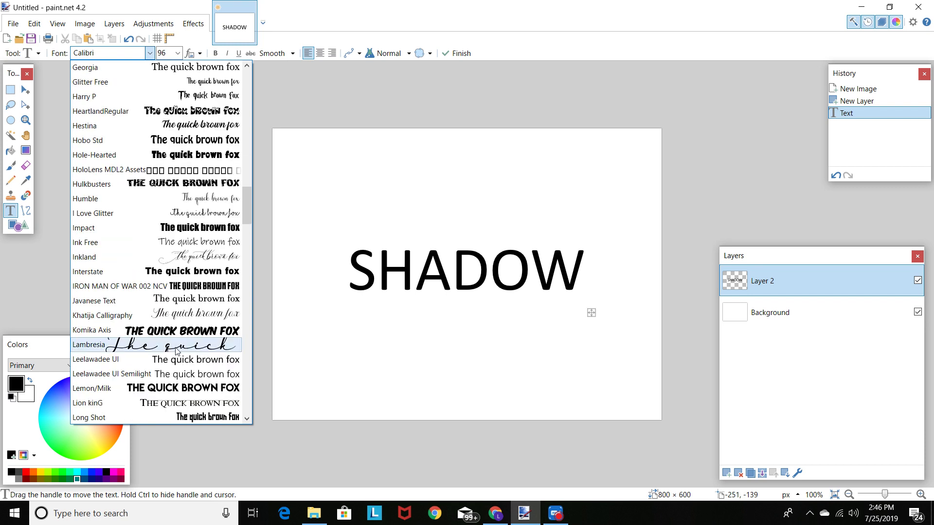
left_click(177, 331)
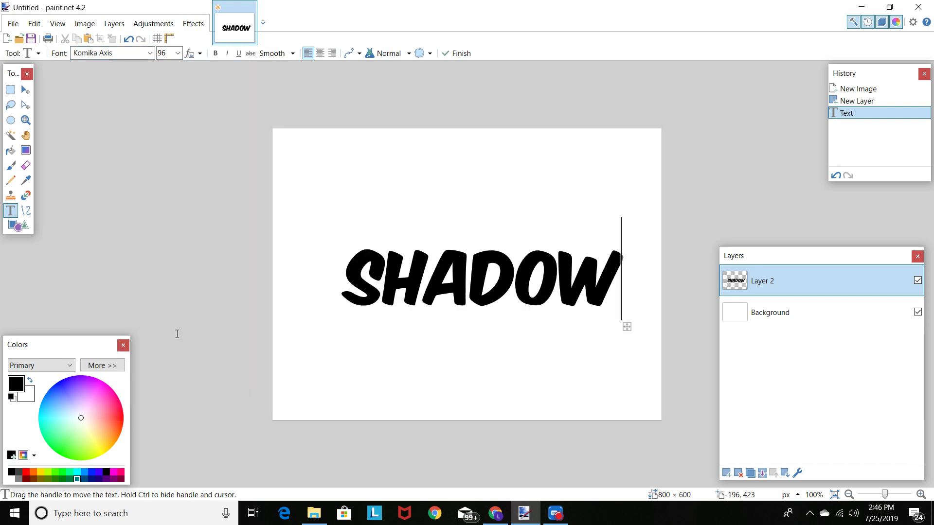
left_click(216, 54)
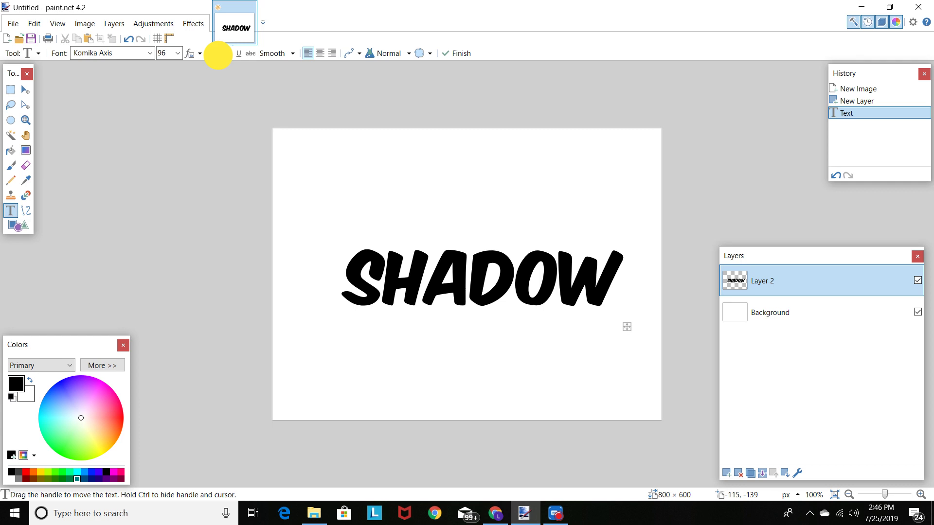
left_click(578, 283)
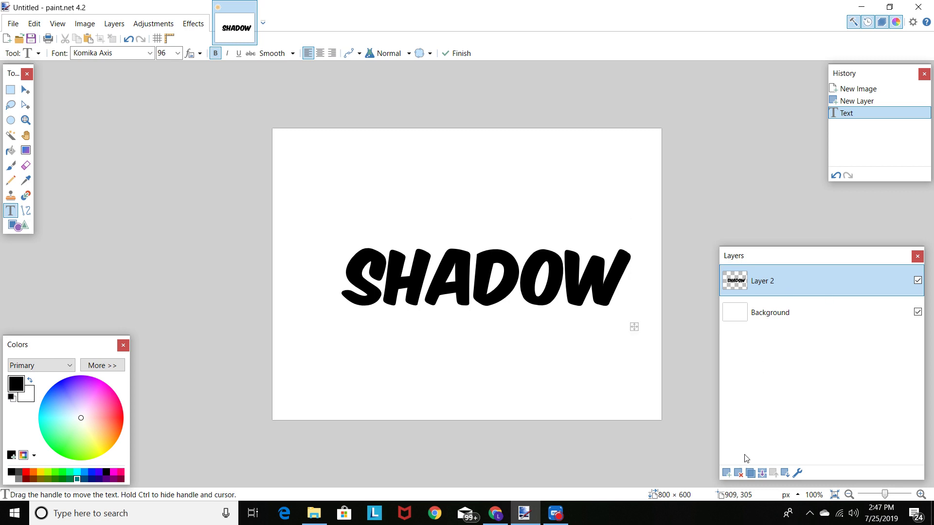
Duplicate the SHADOW text layer and hide the lower copy.
left_click(750, 473)
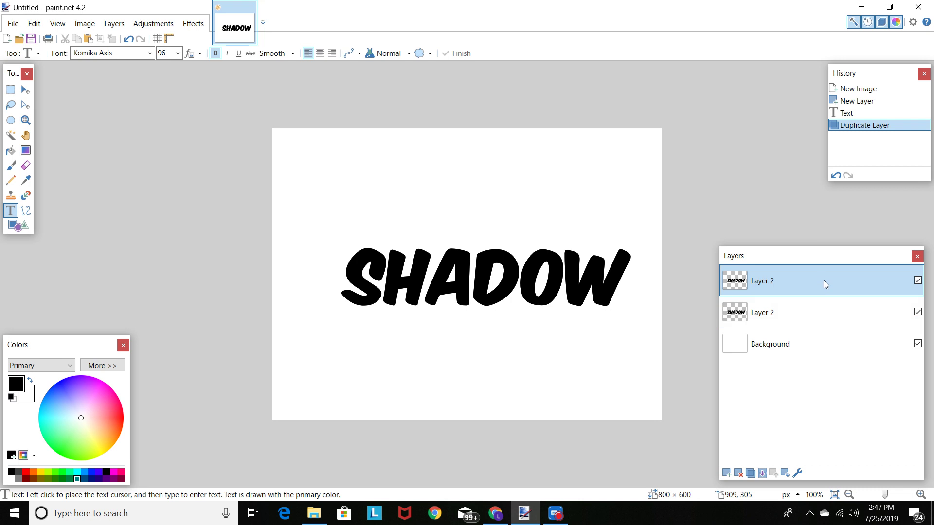
left_click(918, 312)
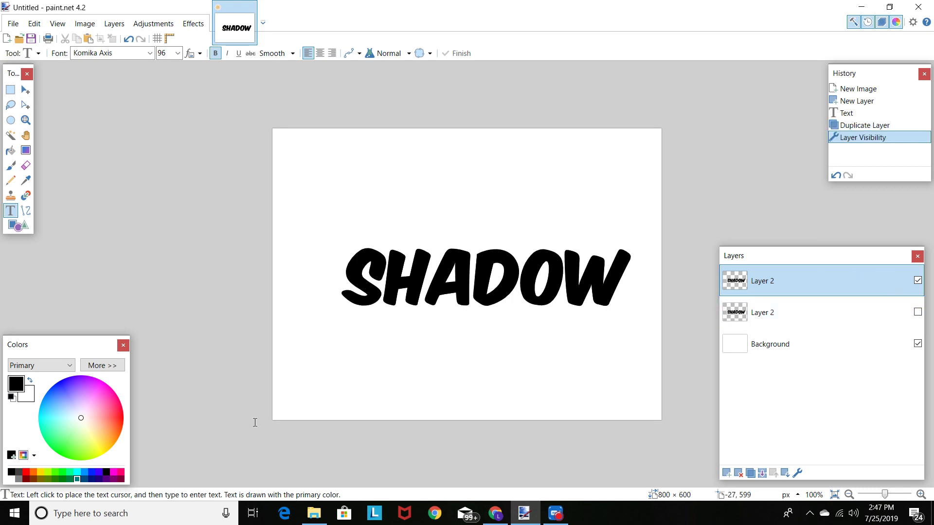
Fill every letter of SHADOW on the upper text layer with magenta using Paint Bucket, undoing any fill outside the letters.
left_click(96, 387)
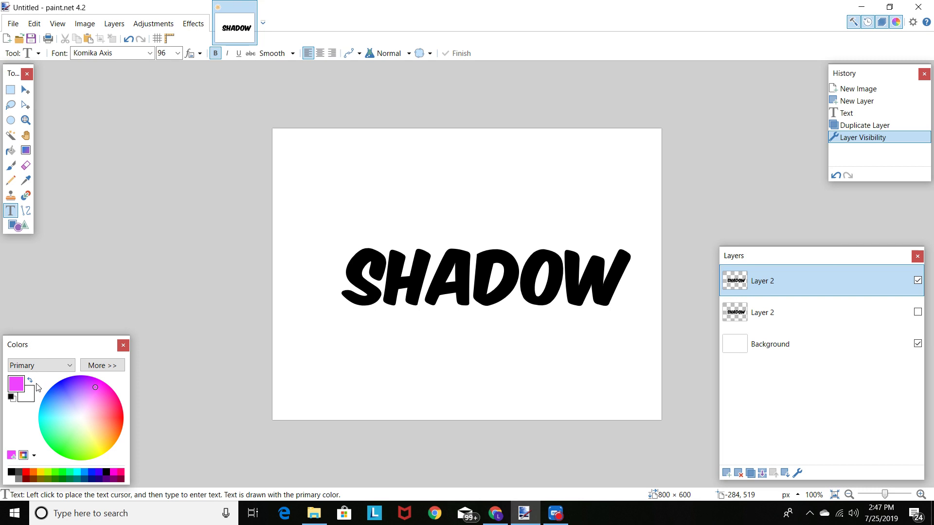
left_click(10, 150)
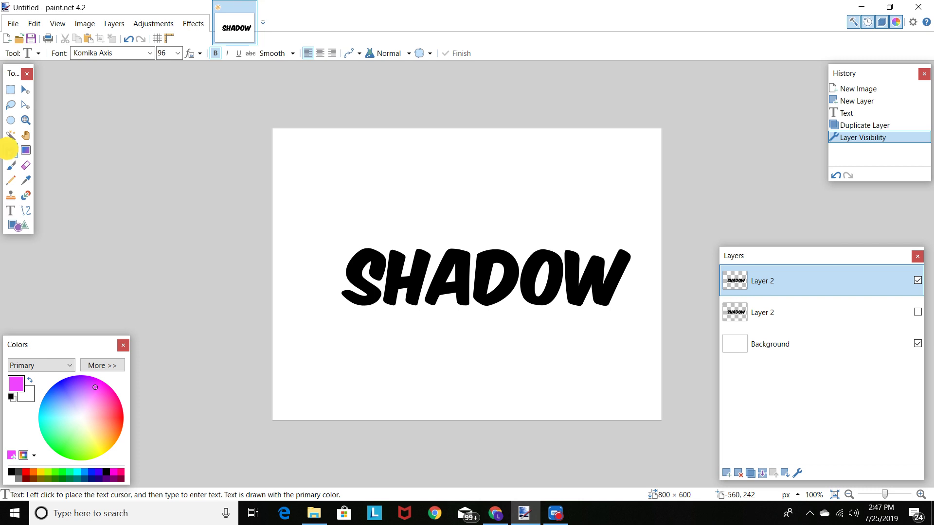
left_click(349, 276)
left_click(395, 277)
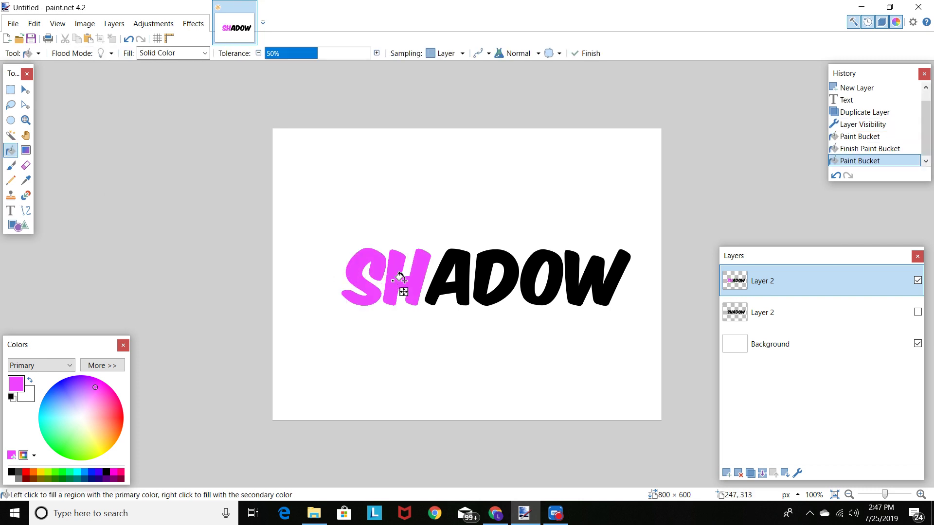
left_click(435, 280)
left_click(479, 281)
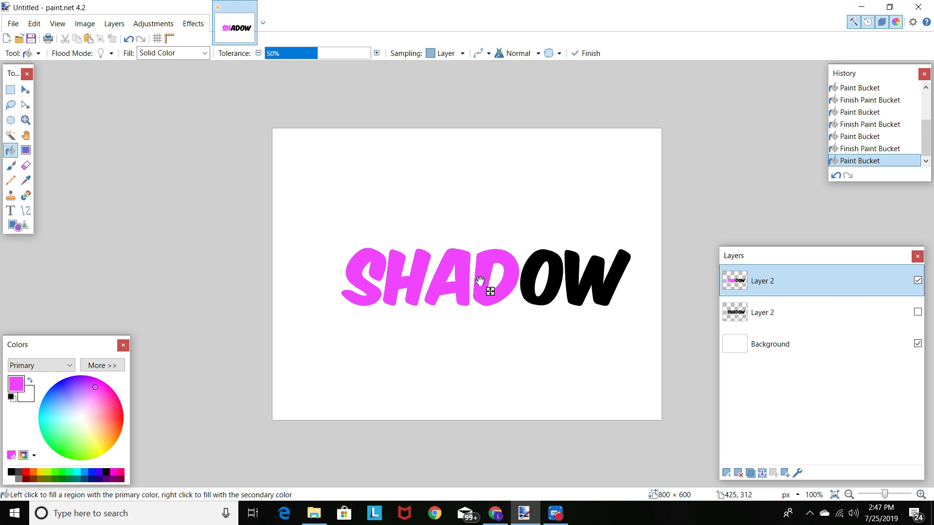
left_click(530, 278)
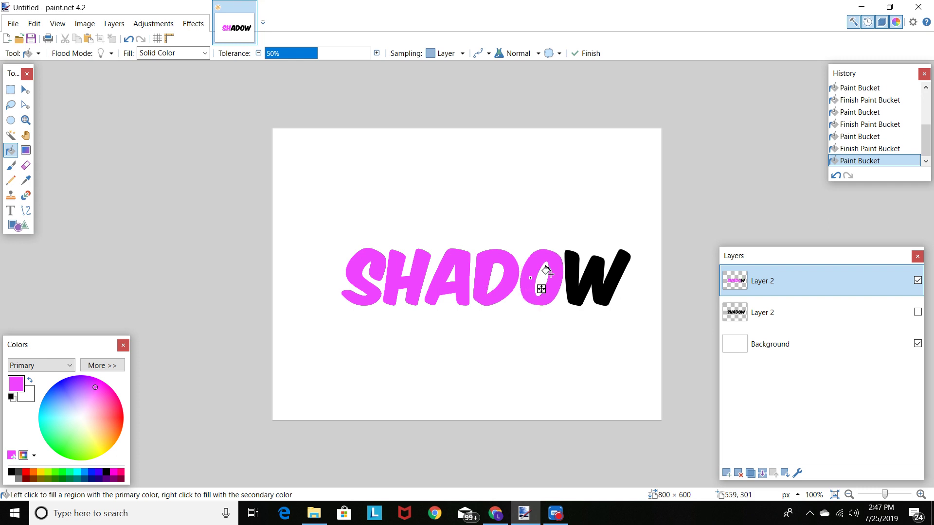
left_click(569, 278)
left_click(553, 214)
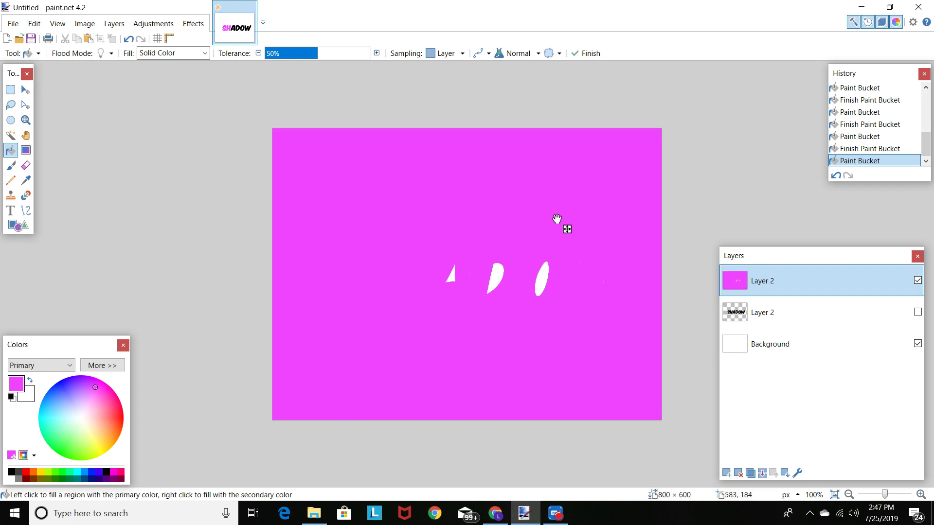
left_click(835, 176)
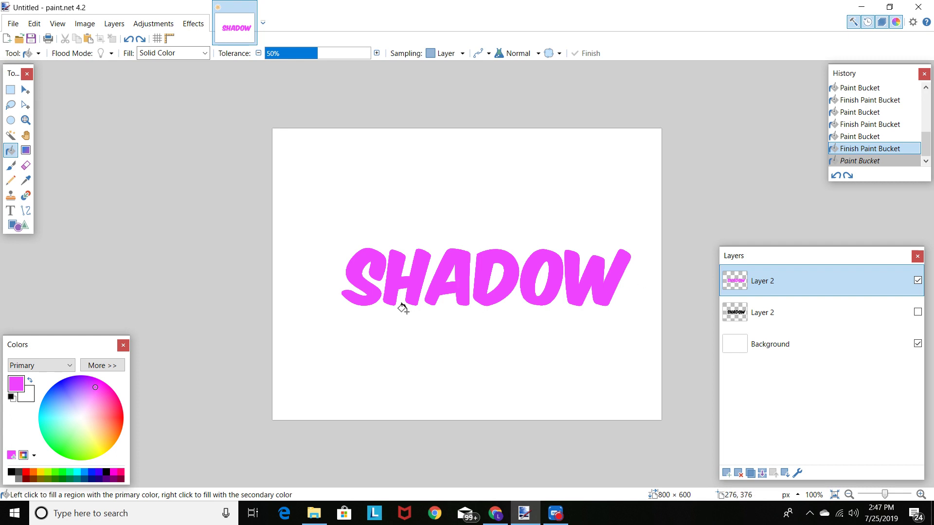
Make the black text layer active and visible, and hide the magenta text layer above it.
left_click(809, 316)
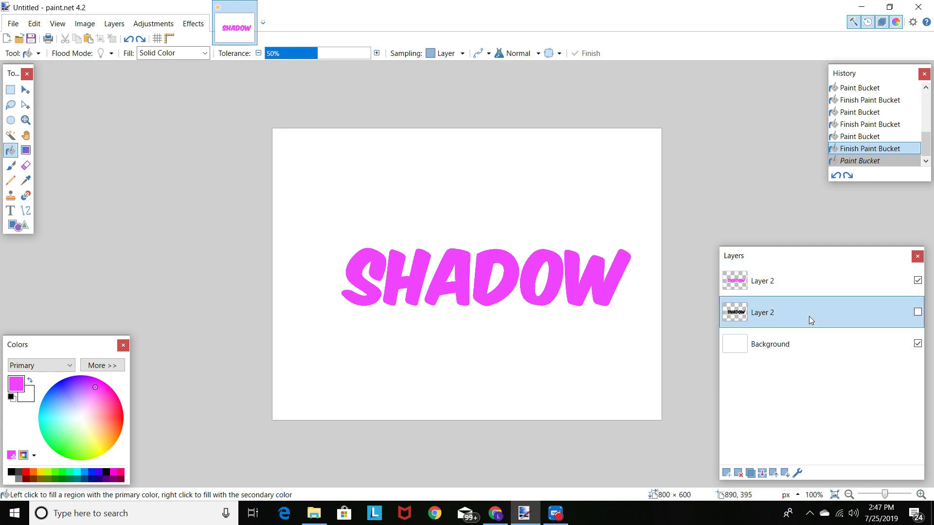
left_click(917, 281)
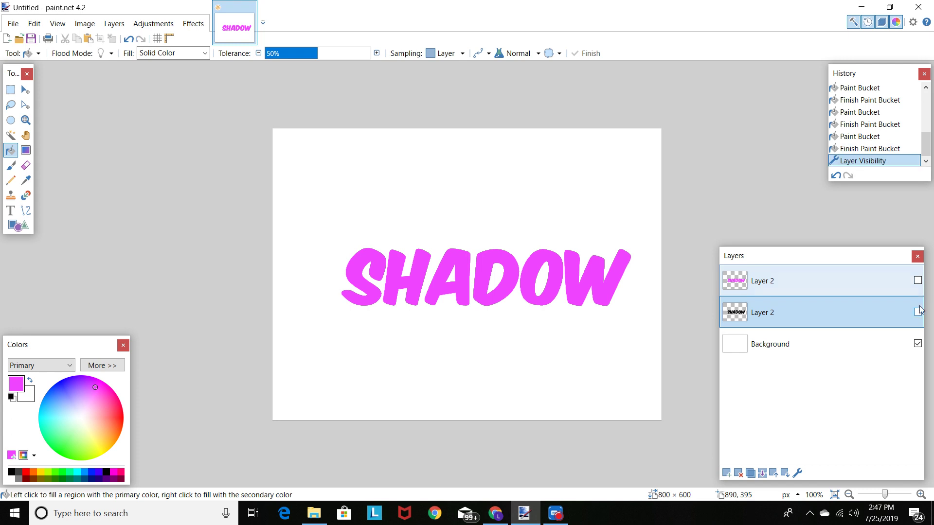
left_click(918, 312)
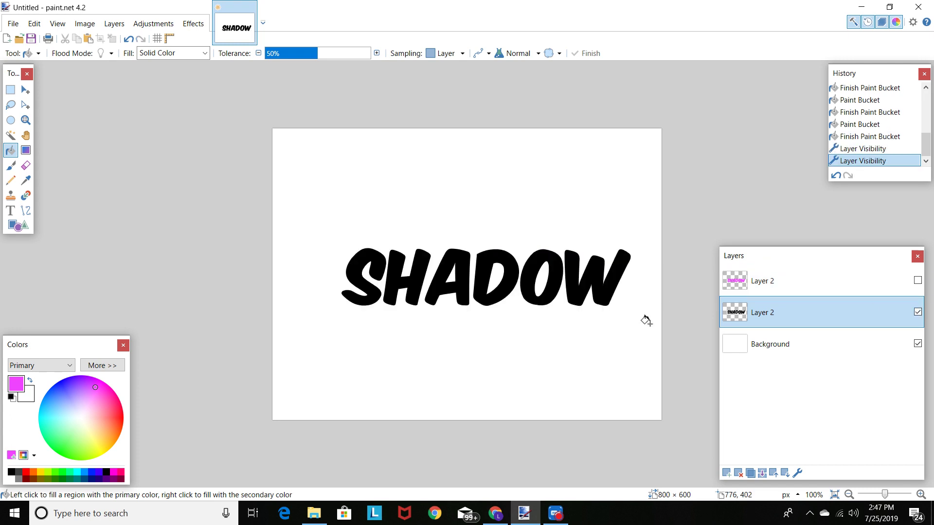
Apply a Gaussian Blur with a radius of 12 to the black SHADOW text layer.
left_click(195, 28)
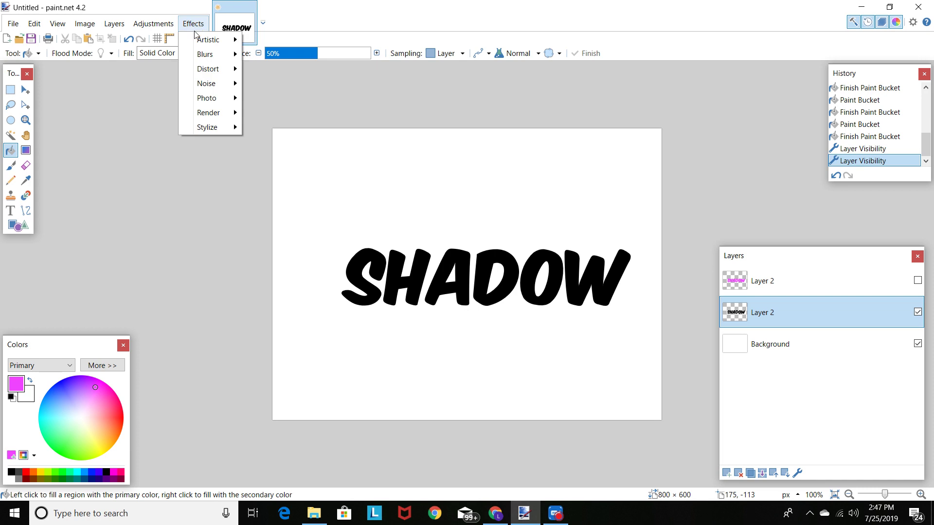
mouse_move(214, 56)
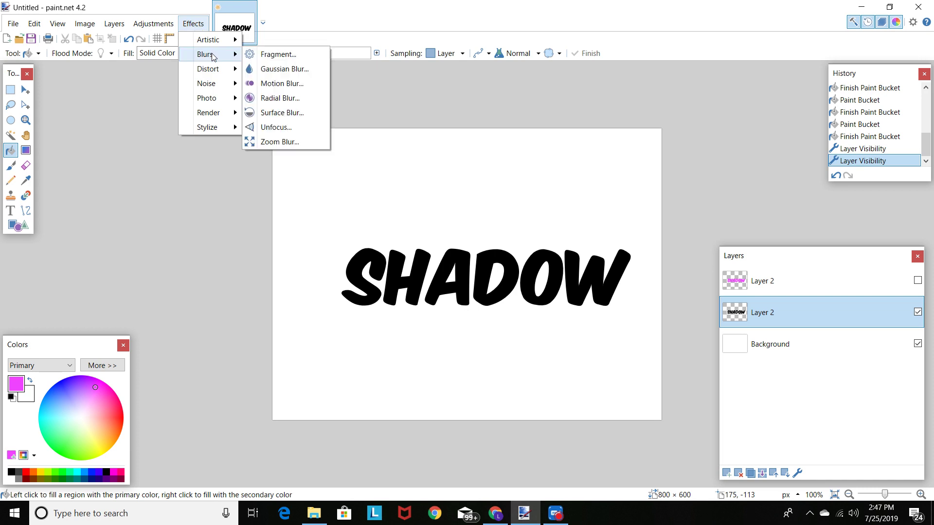
left_click(284, 70)
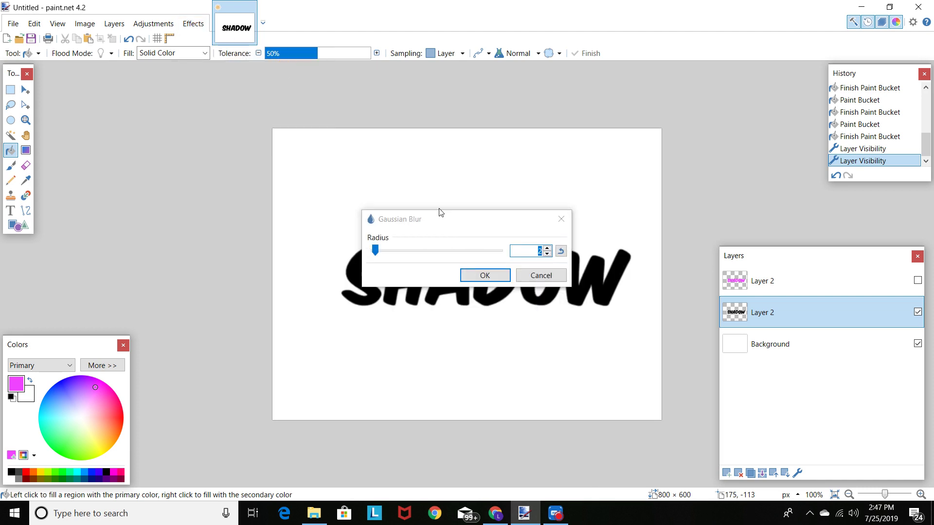
left_click_drag(375, 250, 385, 250)
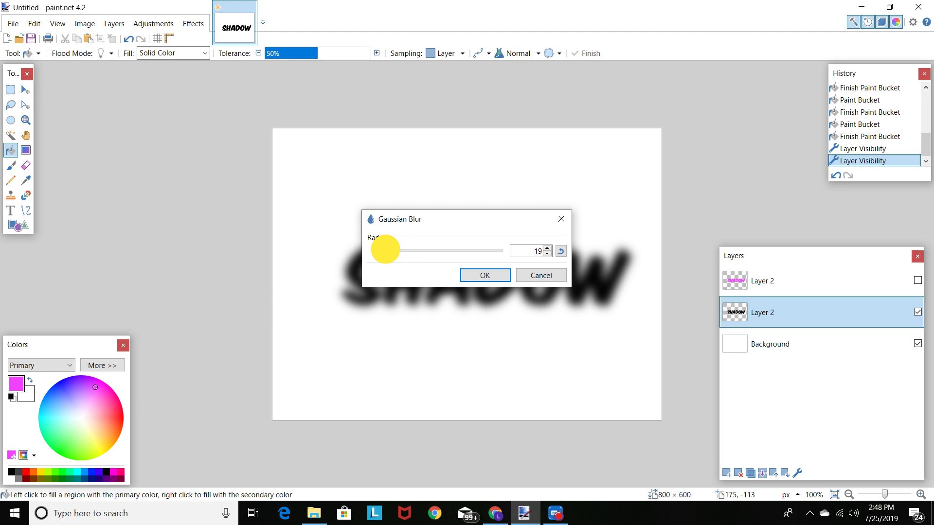
left_click_drag(385, 250, 381, 250)
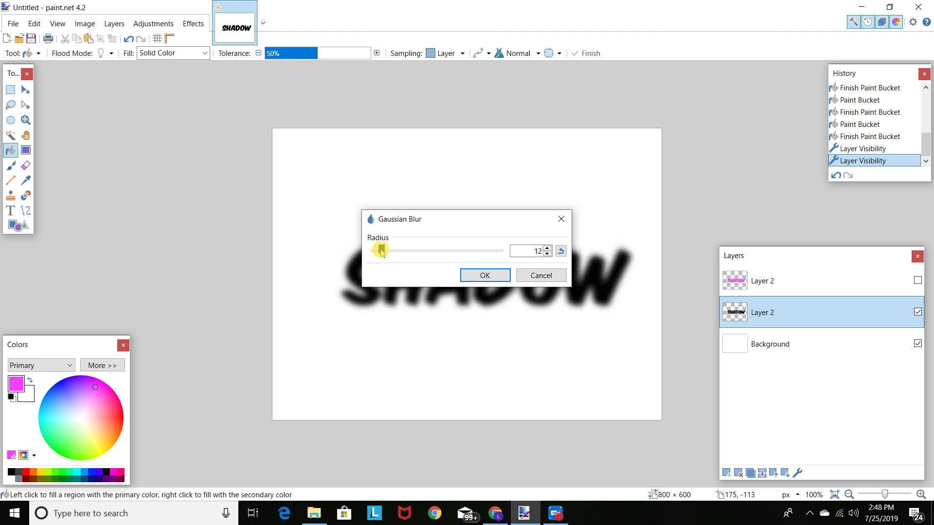
left_click(483, 281)
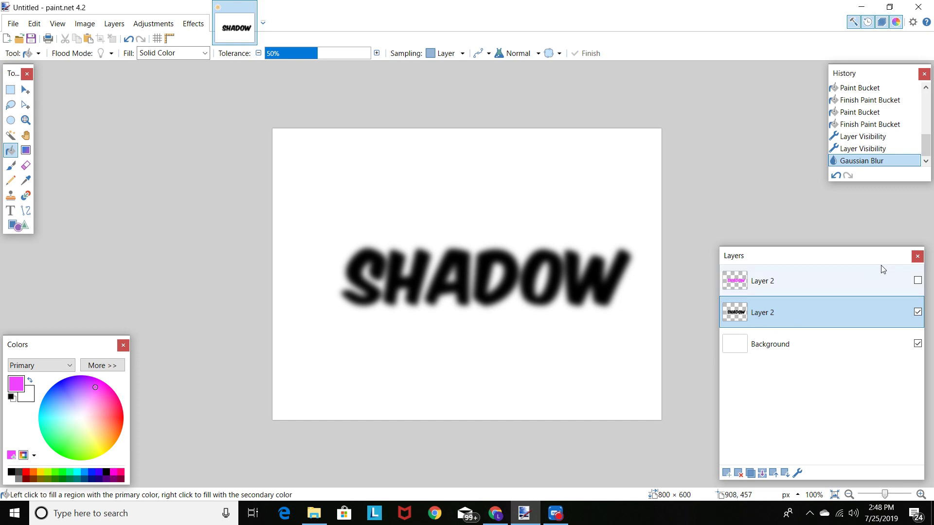
Preview the magenta text over the blurred black copy by briefly showing the upper text layer.
left_click(917, 282)
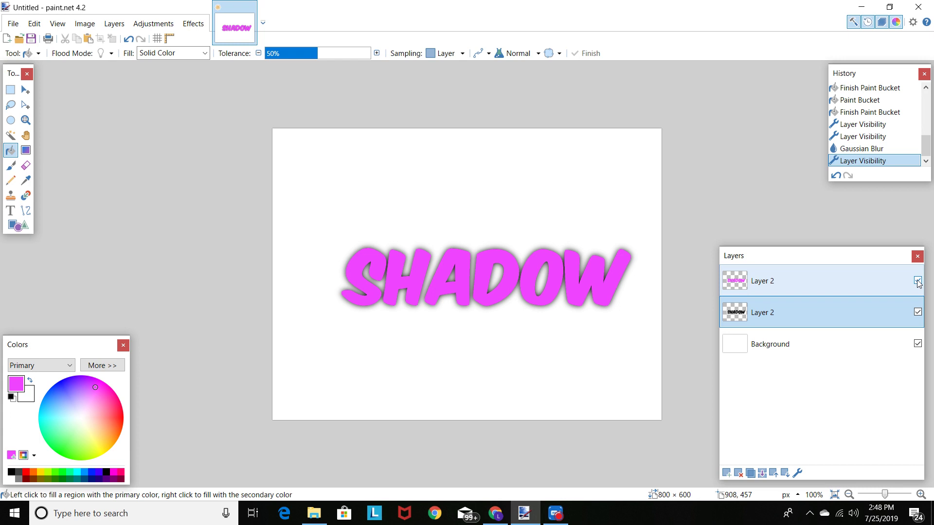
left_click(917, 281)
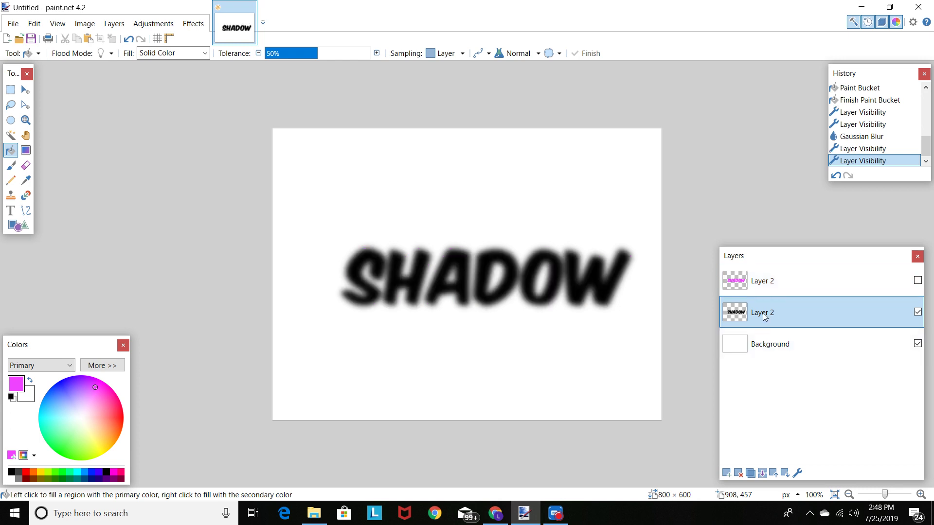
Duplicate the blurred black SHADOW layer five times to darken the shadow.
left_click(751, 473)
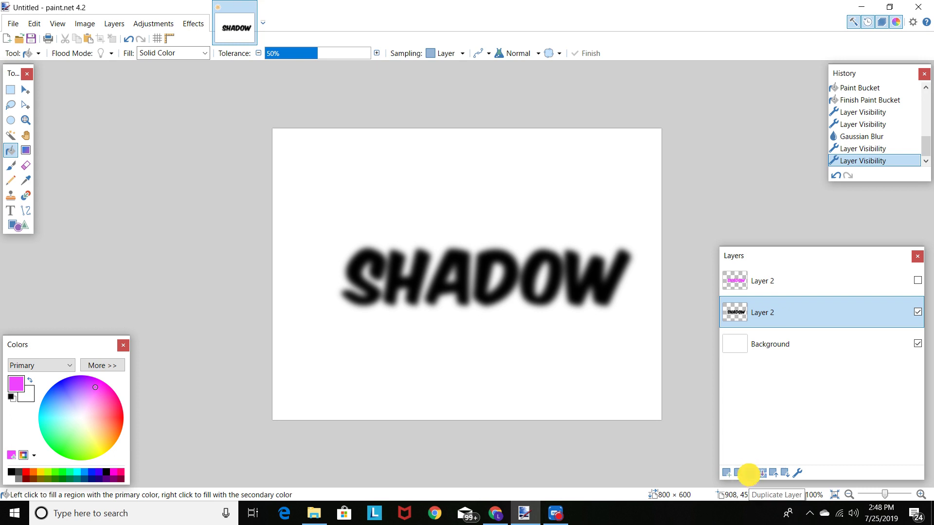
left_click(750, 473)
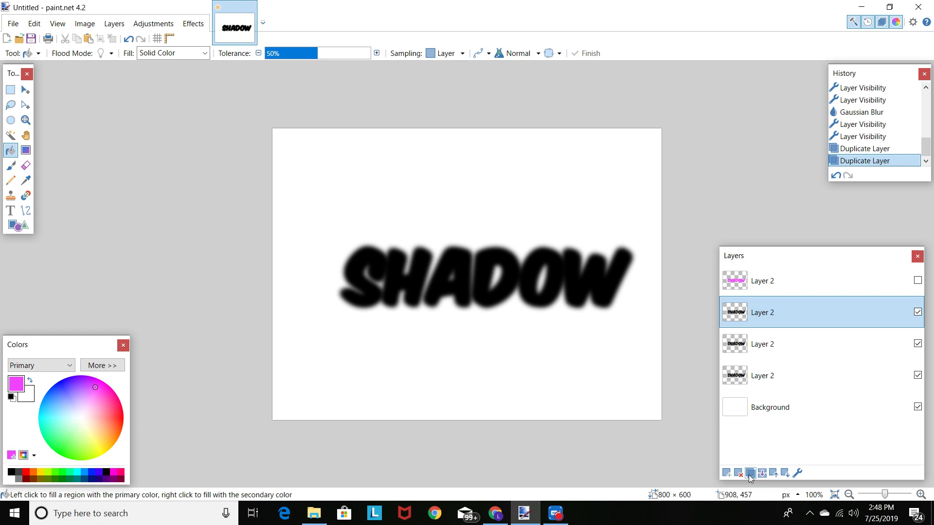
left_click(750, 474)
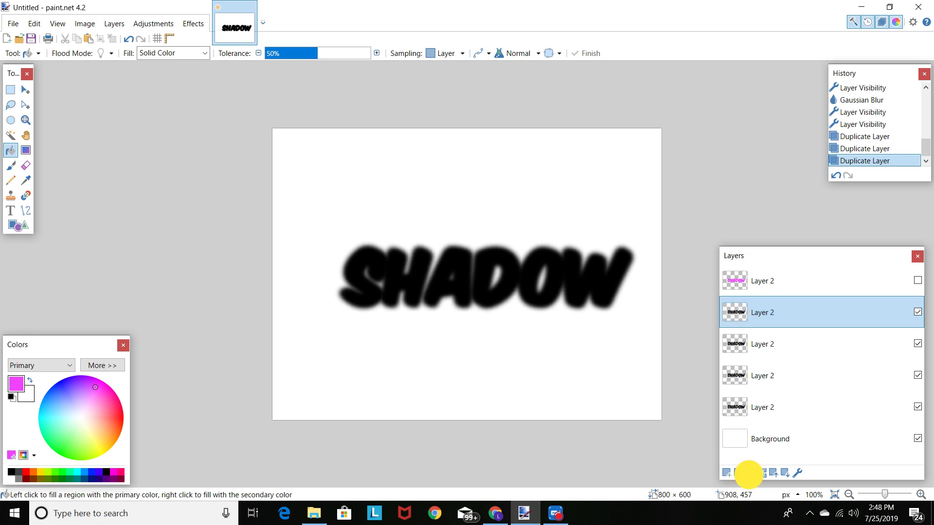
left_click(751, 474)
left_click(751, 473)
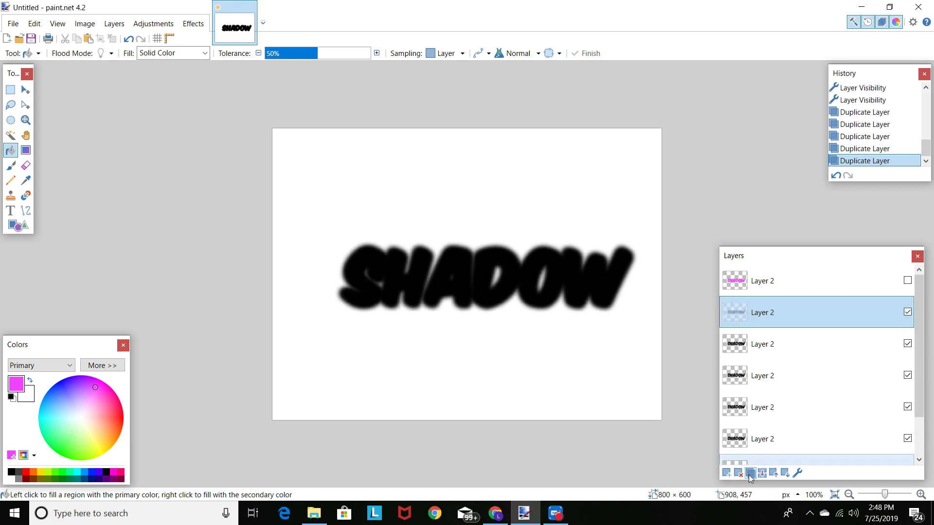
Preview the magenta text over the stacked blurred copies by briefly showing the uppermost layer.
left_click(902, 281)
left_click(908, 282)
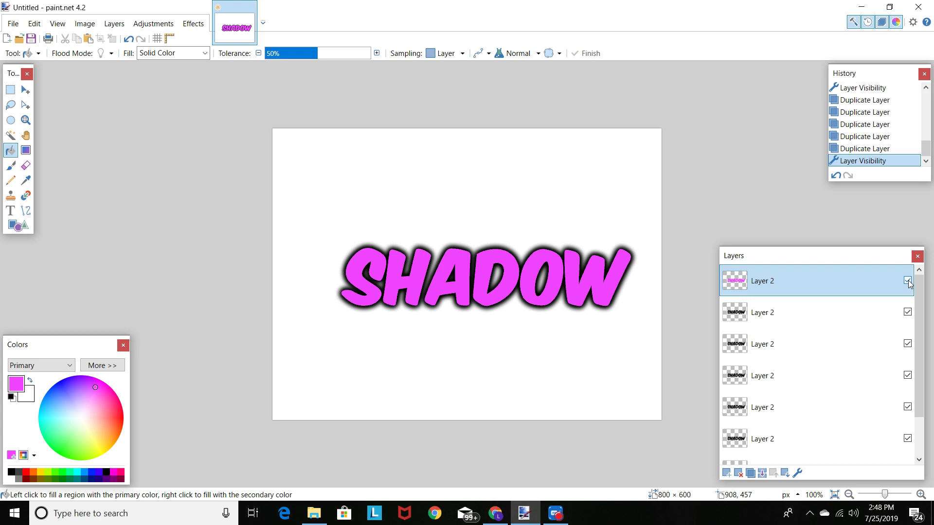
left_click(908, 281)
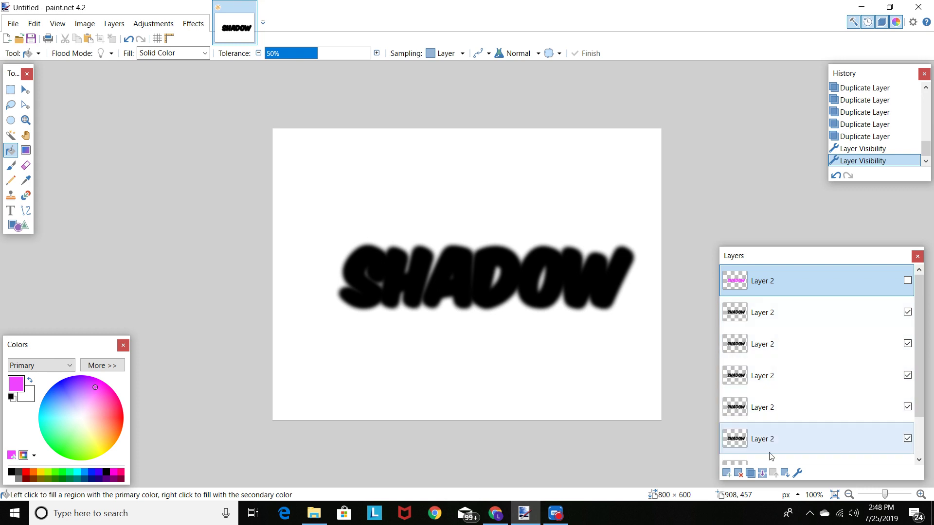
Merge all the blurred black SHADOW copies down into a single layer above the background.
scroll(756, 382, "down", 2)
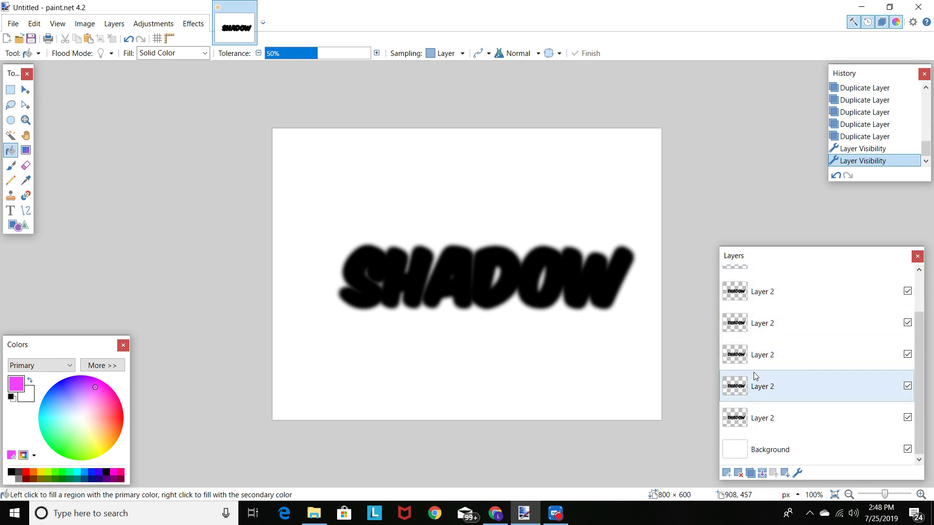
scroll(755, 375, "up", 2)
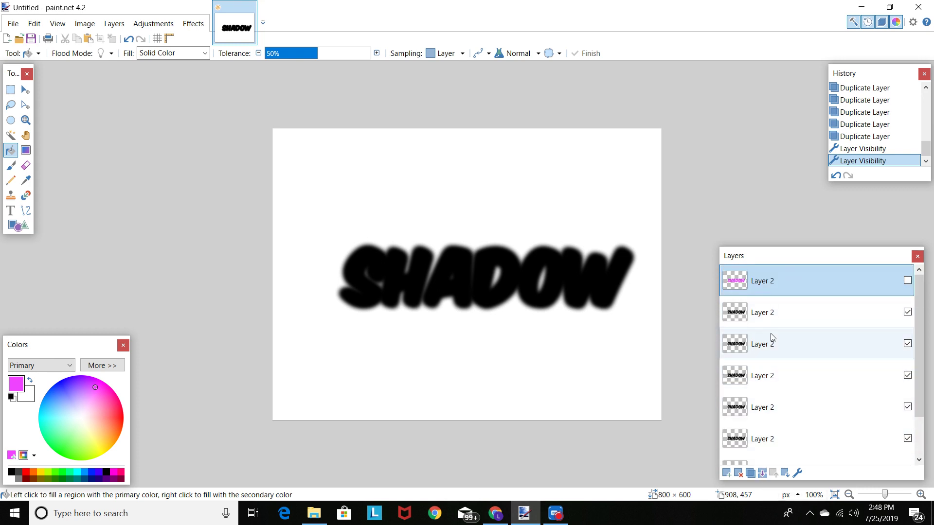
left_click(779, 310)
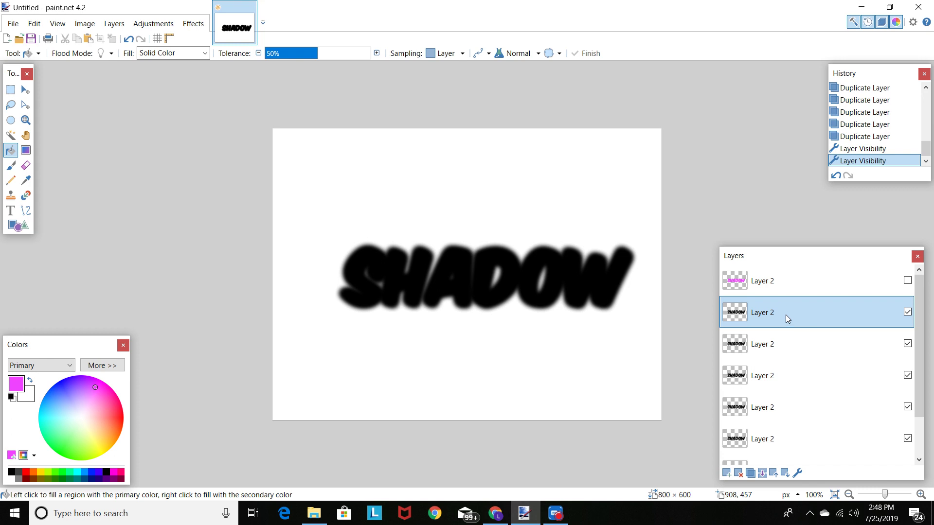
left_click(762, 473)
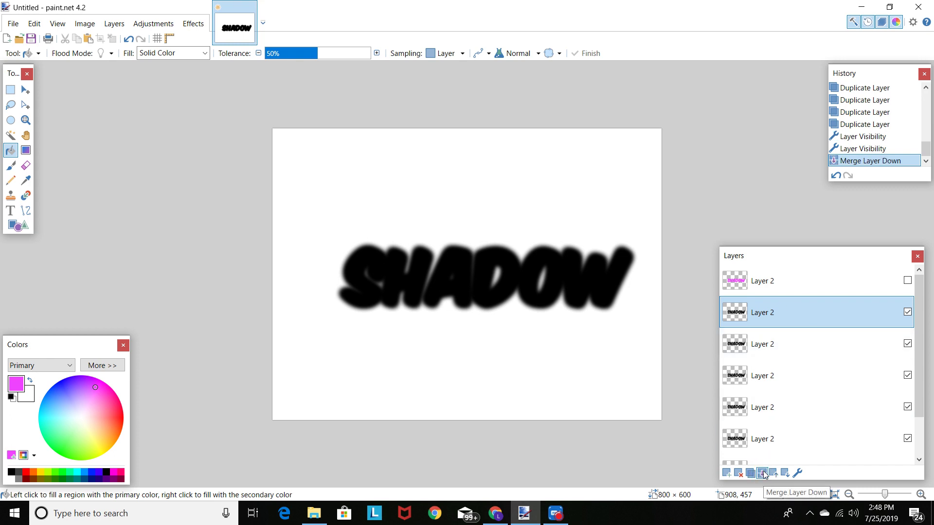
left_click(762, 473)
left_click(762, 473)
left_click(763, 473)
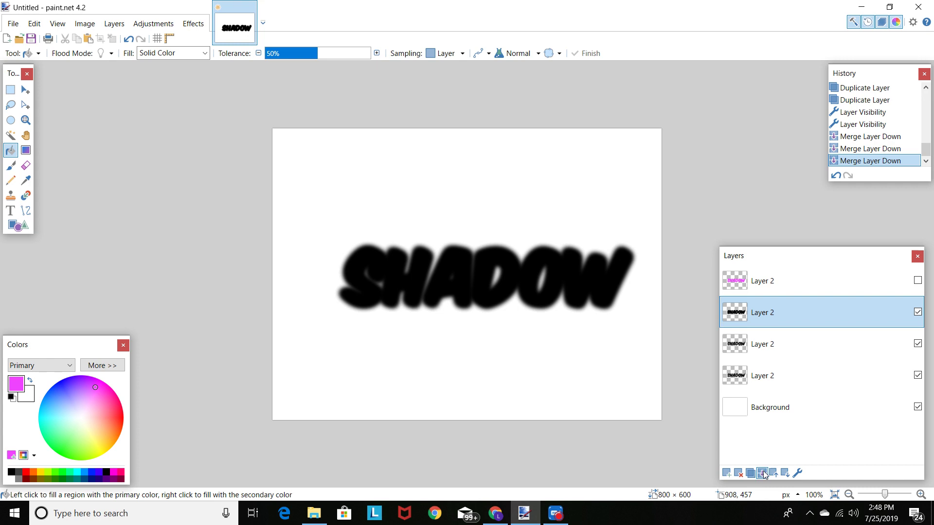
left_click(763, 472)
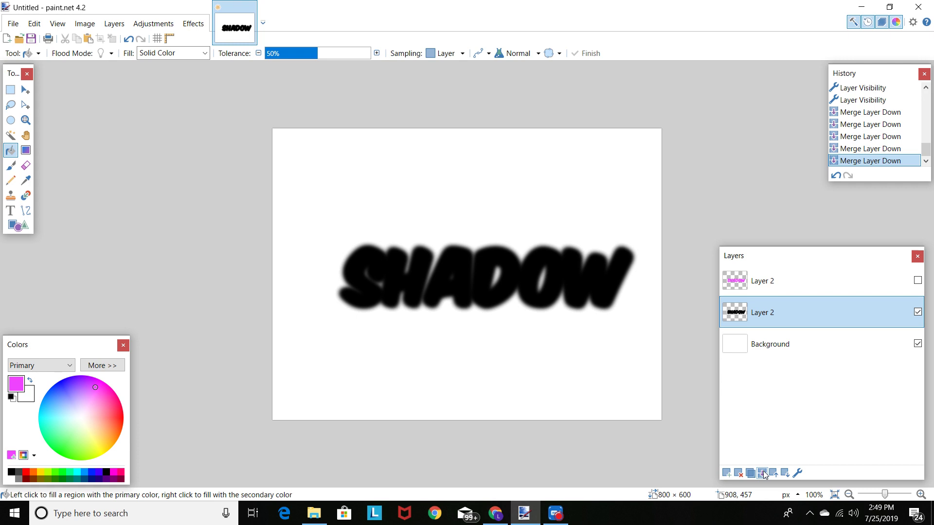
Show the magenta text layer with the merged shadow layer hidden, and set the primary color to white.
left_click(917, 282)
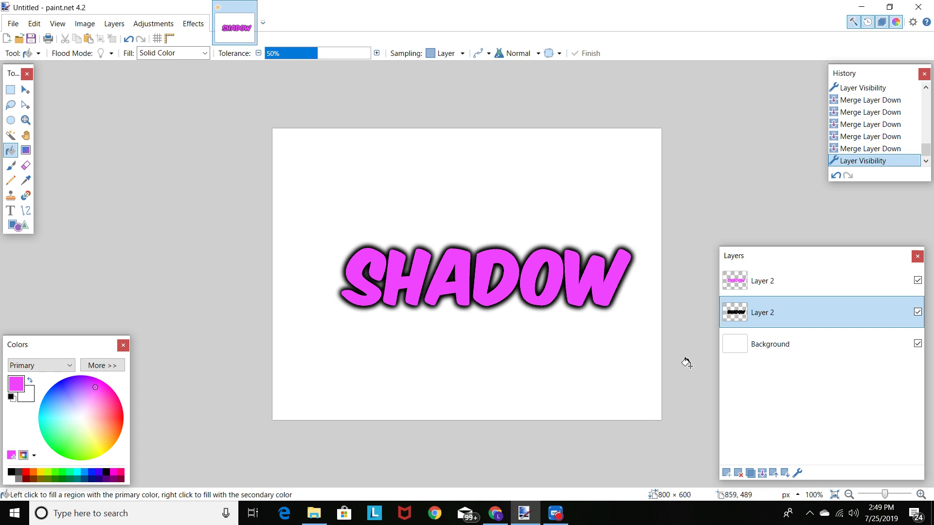
left_click(917, 312)
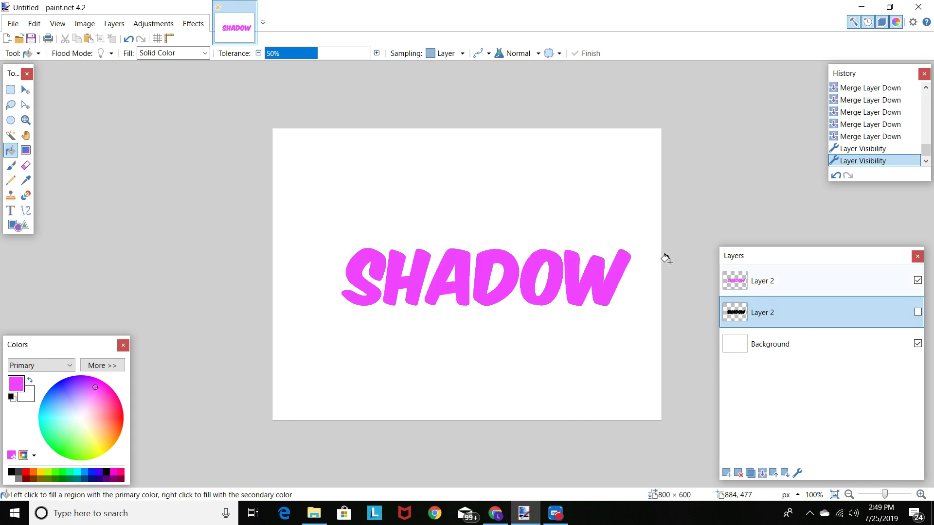
left_click(11, 480)
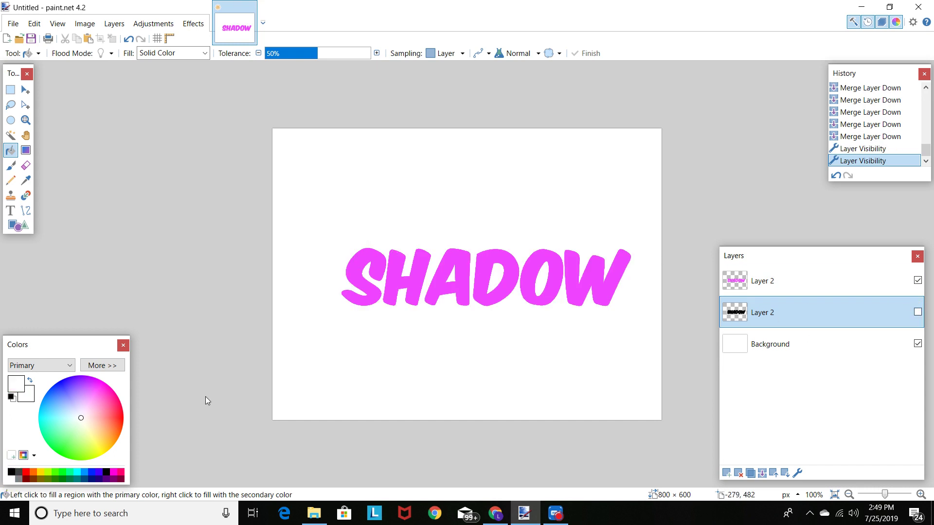
Undo the white fill made on the hidden shadow layer and make the magenta text layer active.
left_click(352, 271)
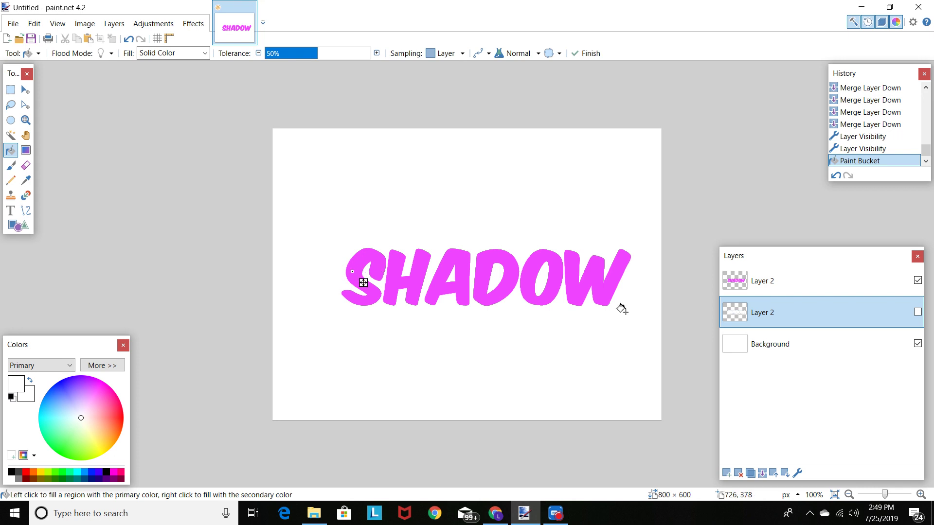
left_click(835, 176)
left_click(805, 280)
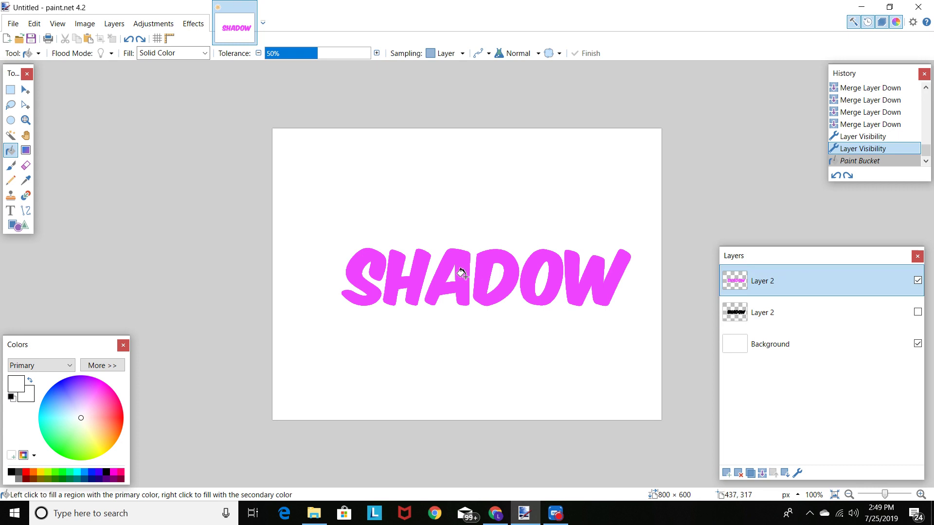
Fill each magenta letter of SHADOW with white using Paint Bucket, and show the blurred shadow layer beneath.
left_click(362, 280)
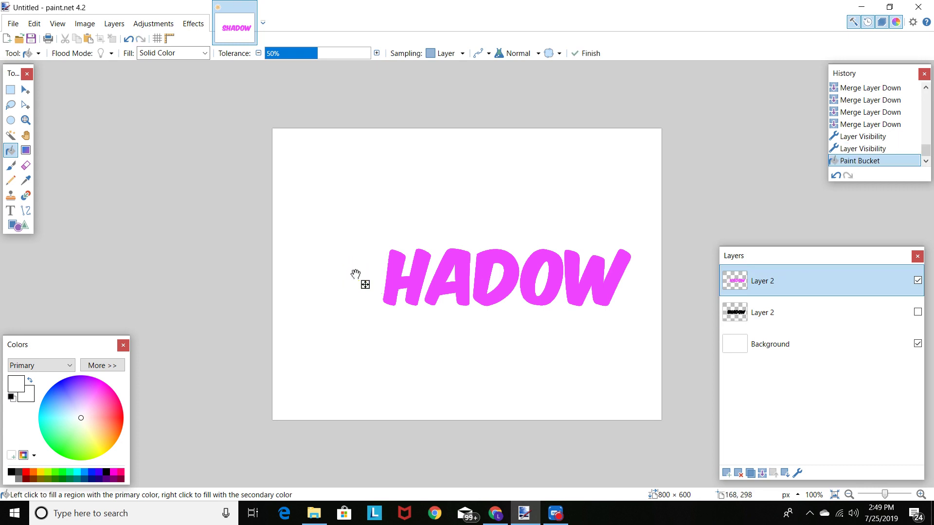
left_click(401, 287)
left_click(433, 280)
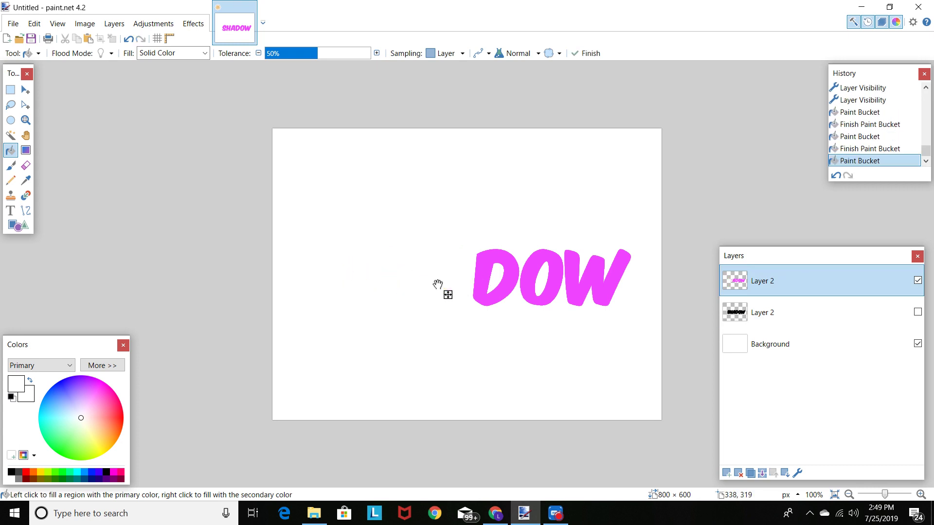
left_click(471, 278)
left_click(523, 276)
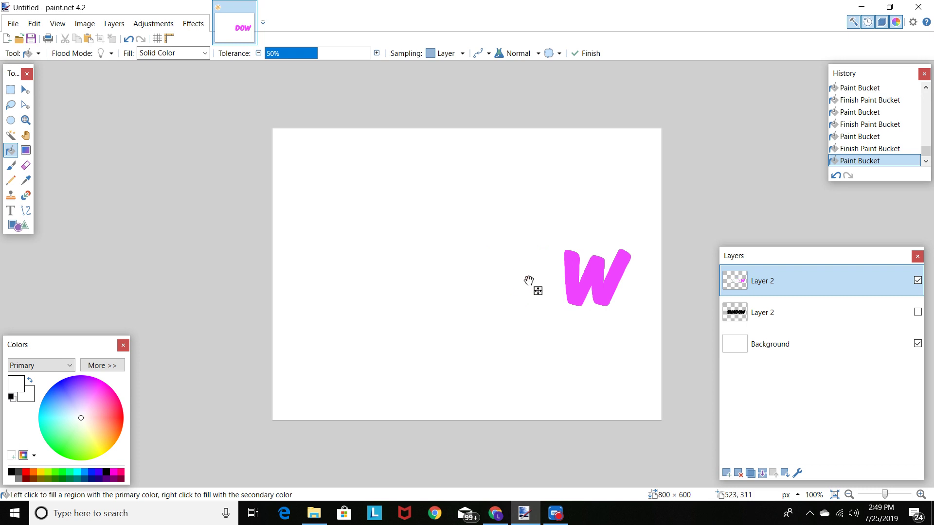
left_click(573, 280)
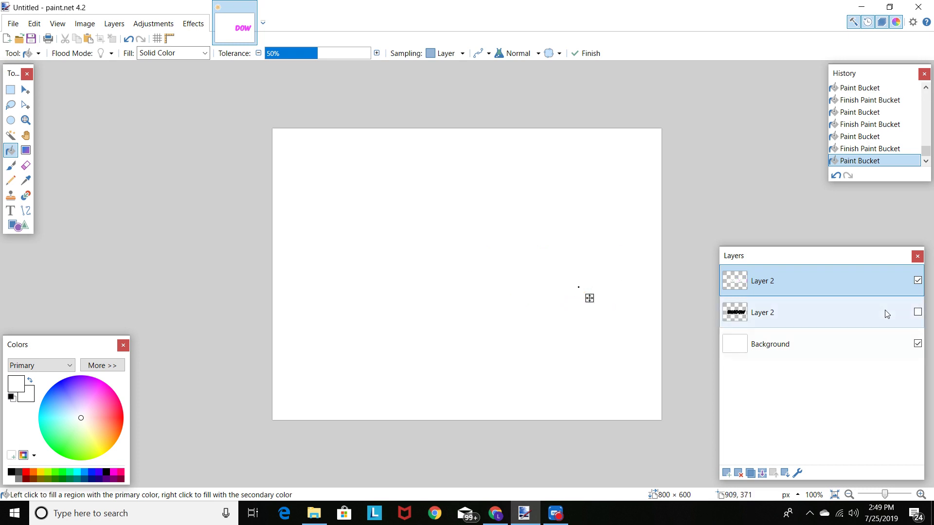
left_click(917, 312)
left_click(917, 312)
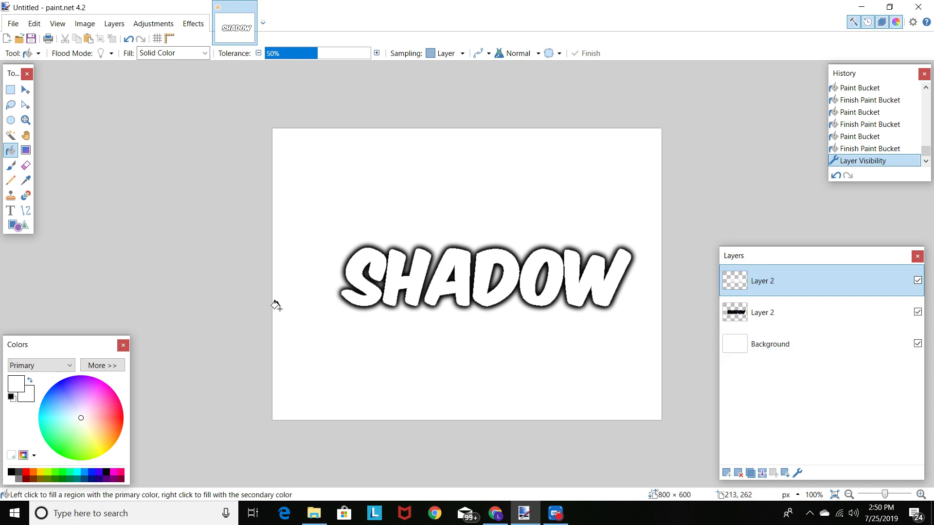
Start saving the image as a new file in the Cricut Images folder.
left_click(13, 23)
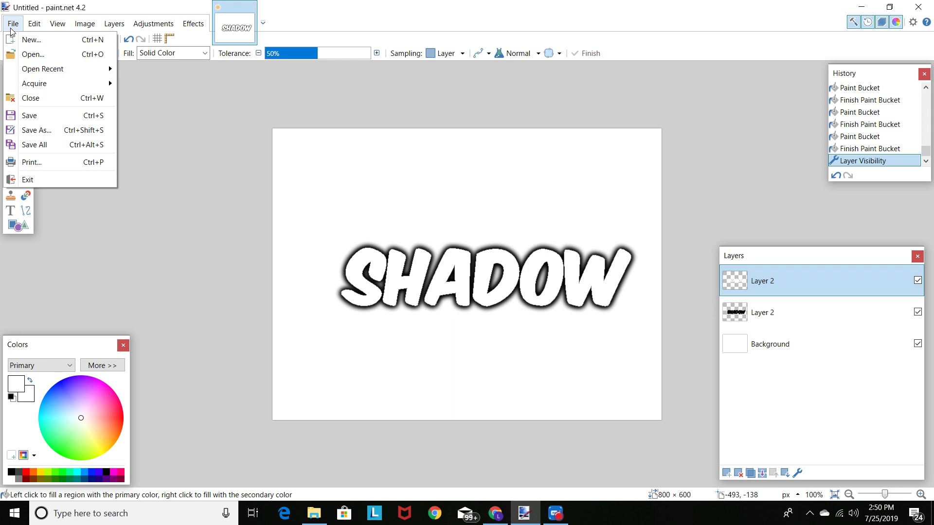
left_click(42, 131)
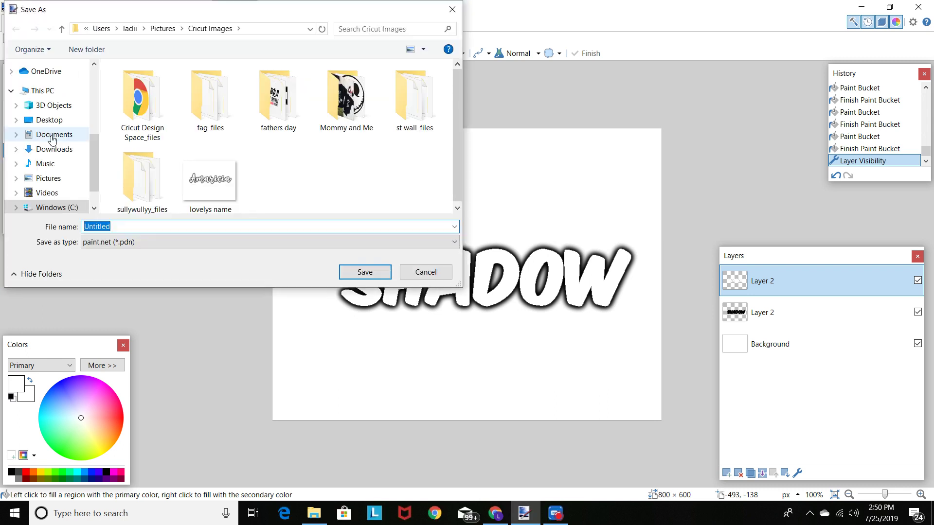
scroll(60, 140, "down", 1)
scroll(61, 140, "up", 4)
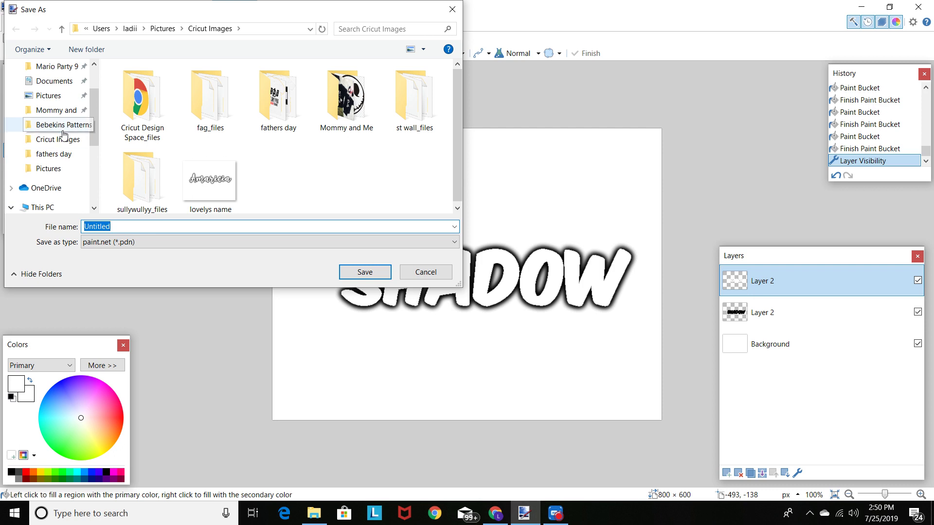
left_click(61, 140)
Name the file SHADOW and choose PNG (*.png) as its format.
left_click(119, 225)
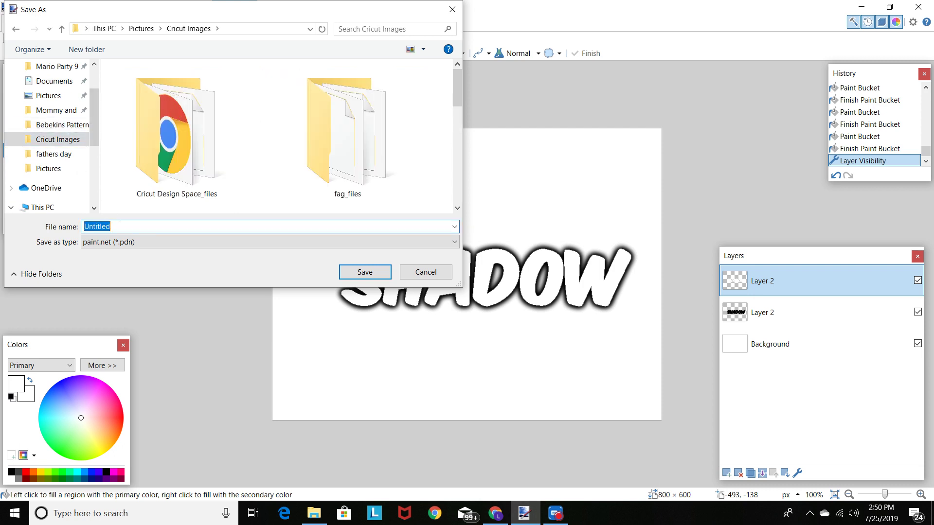
key("BackSpace")
type("SHA")
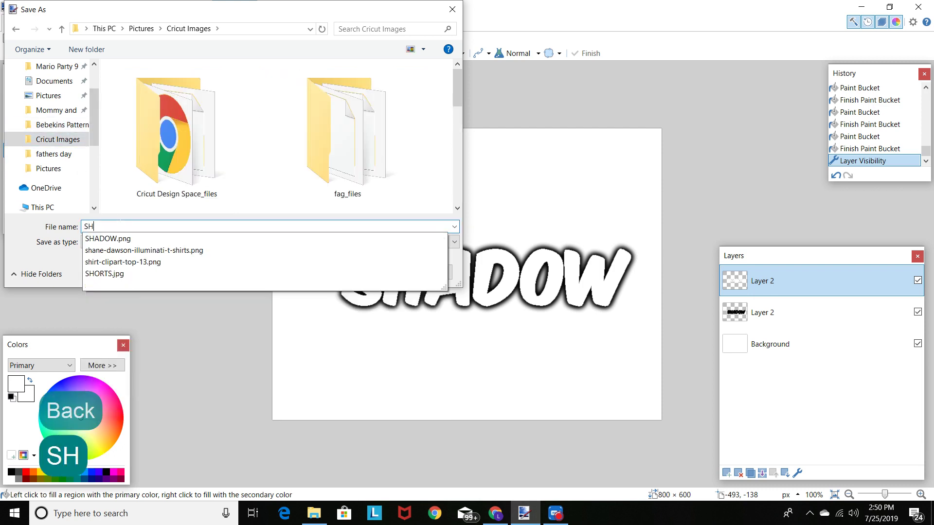
left_click(113, 240)
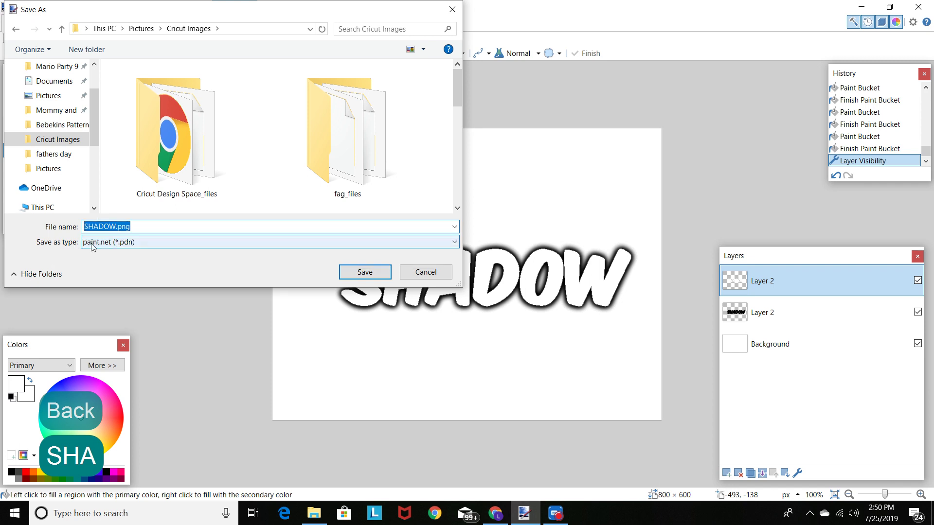
left_click(92, 243)
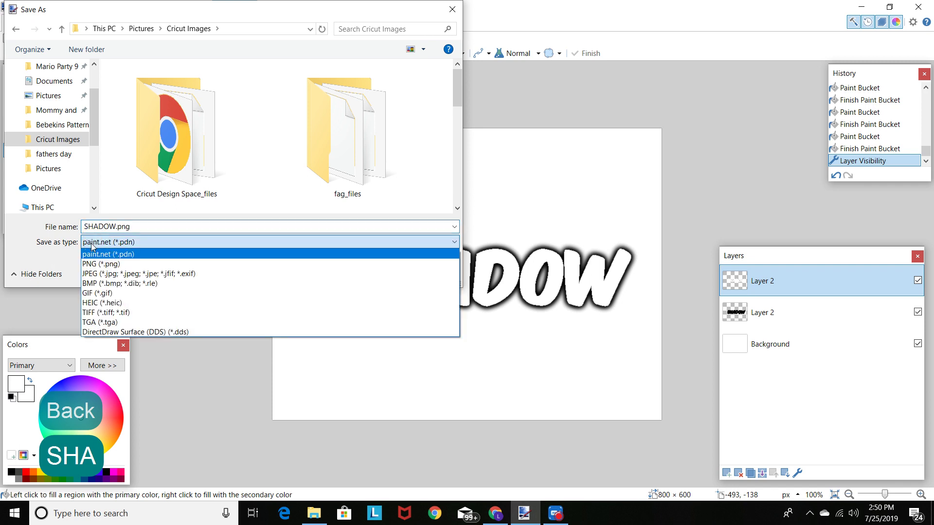
left_click(102, 265)
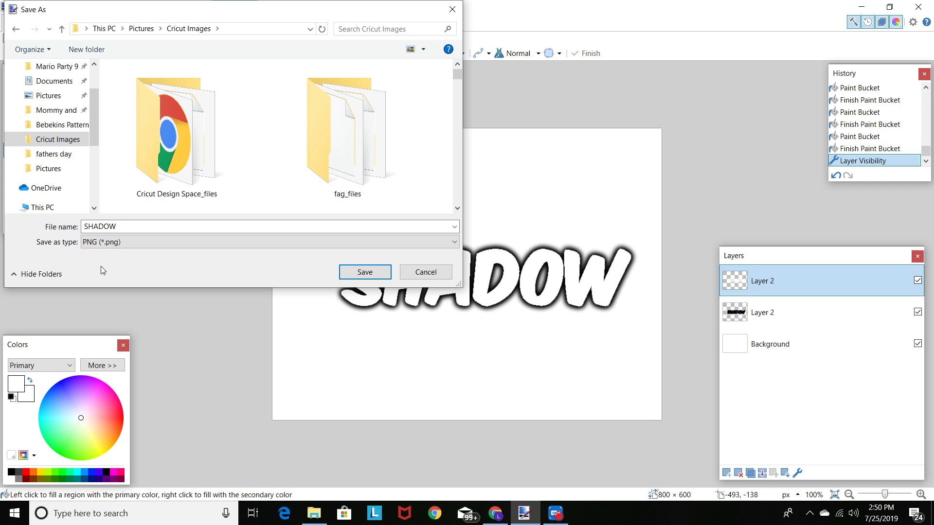
Save over the existing SHADOW.png with Auto-detect bit depth, flattening the image, and minimize the editor window.
left_click(365, 272)
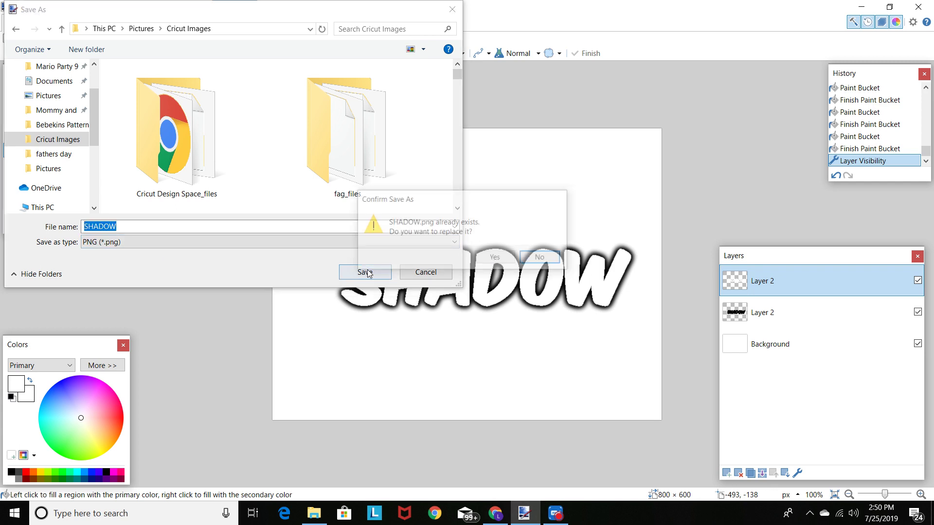
left_click(483, 260)
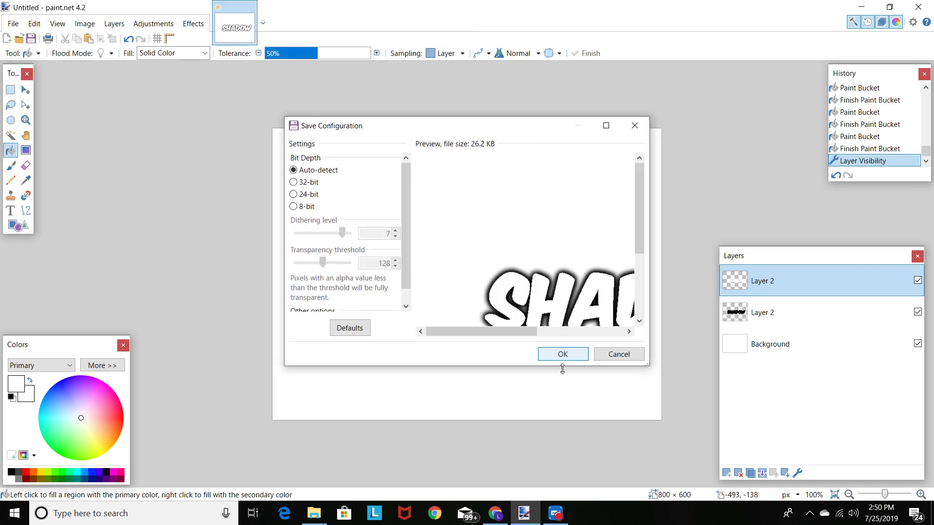
left_click(575, 355)
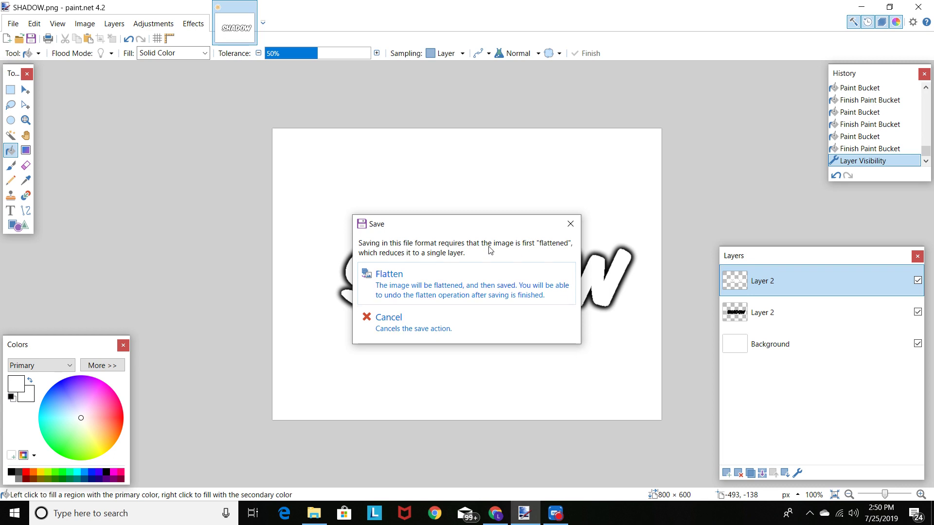
left_click(474, 290)
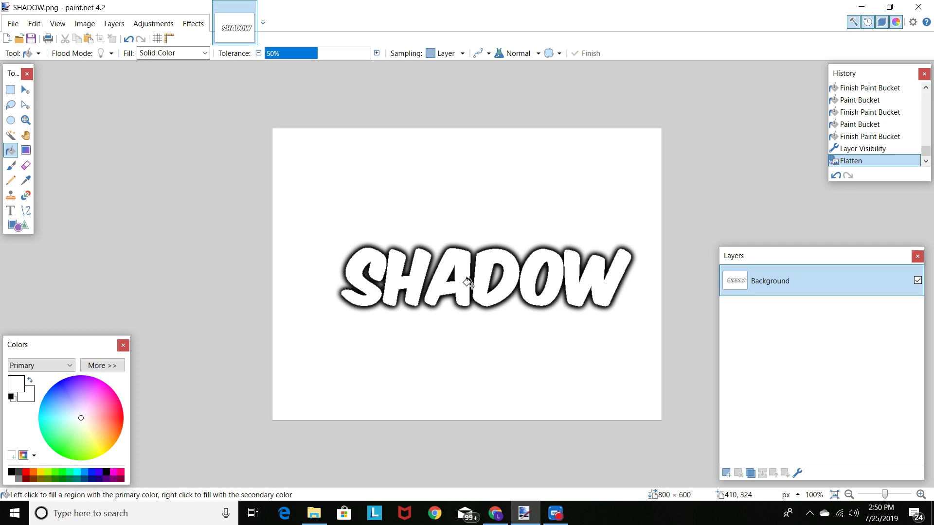
left_click(523, 513)
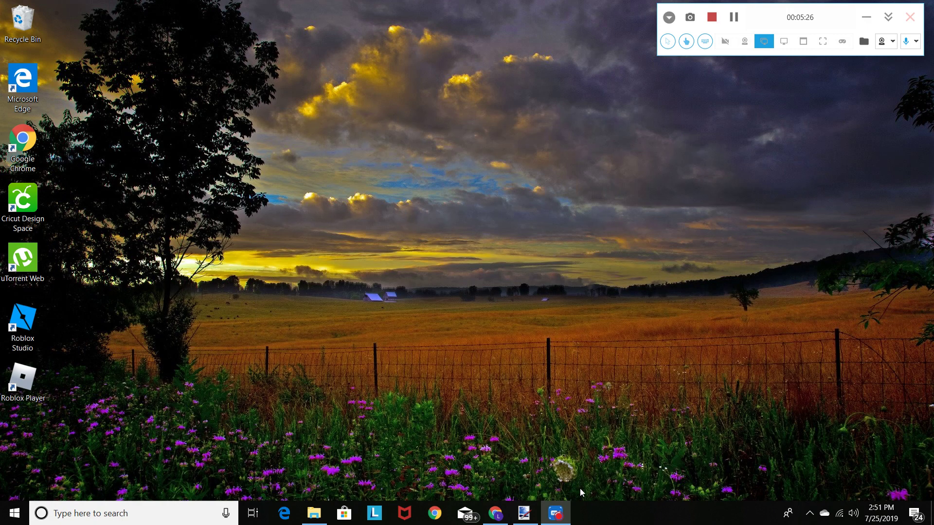
Switch to Chrome, open a new Cricut Design Space canvas, and go to the image upload page.
left_click(505, 518)
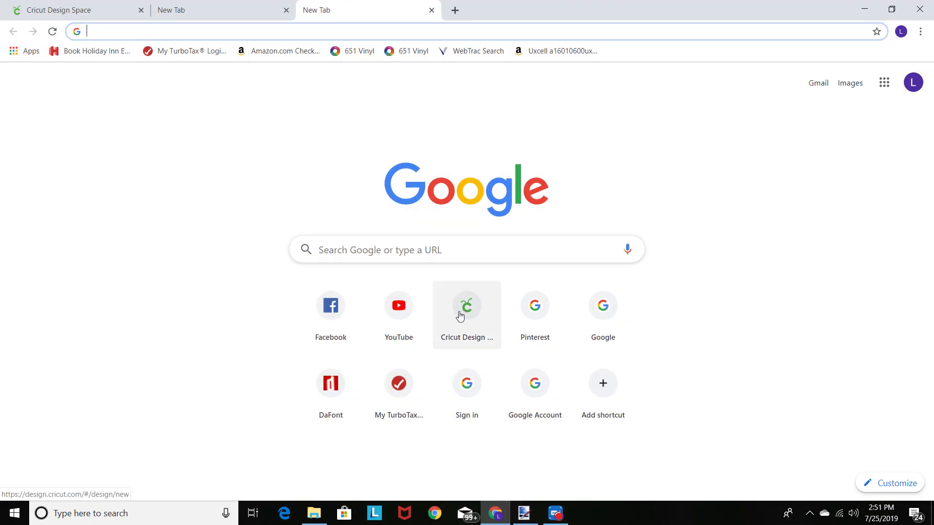
left_click(459, 316)
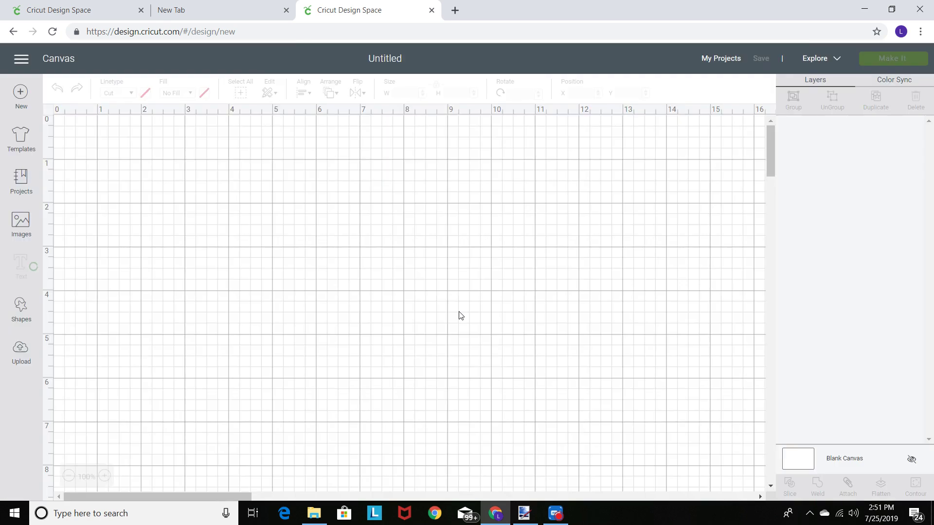
left_click(21, 352)
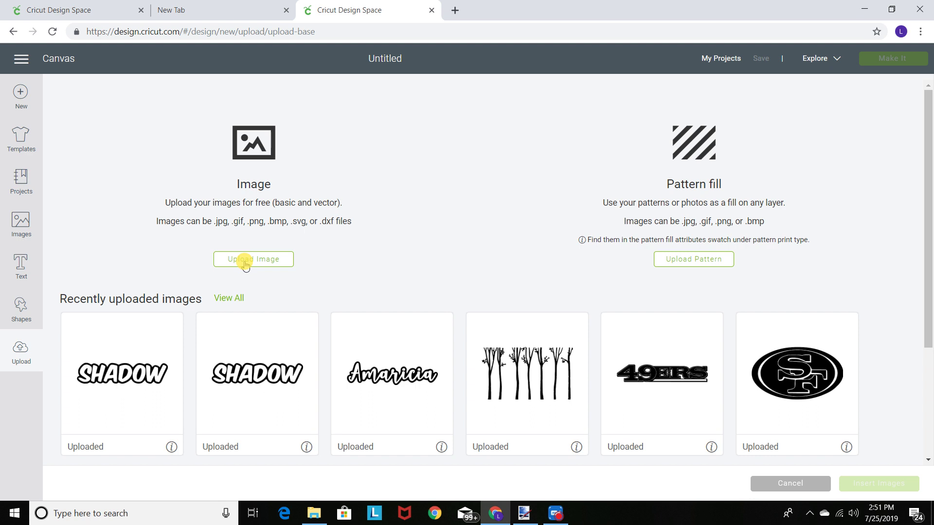
Load SHADOW.png from the Cricut Images folder as an image upload and set its image type to Simple.
left_click(242, 261)
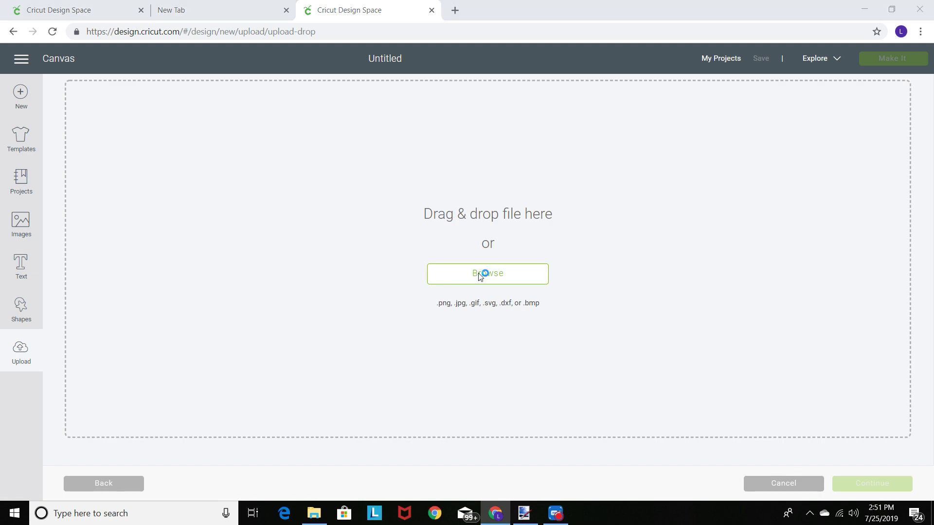
left_click(479, 276)
type("SHA")
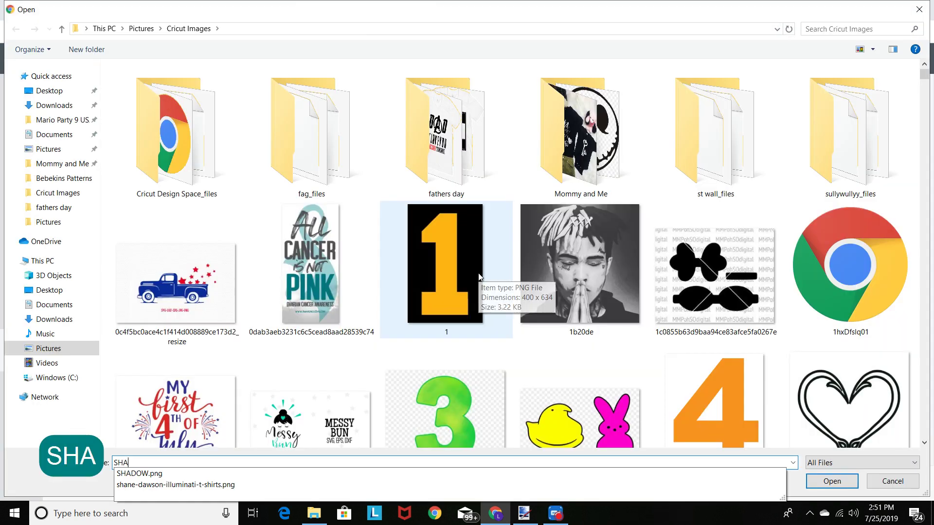
left_click(137, 473)
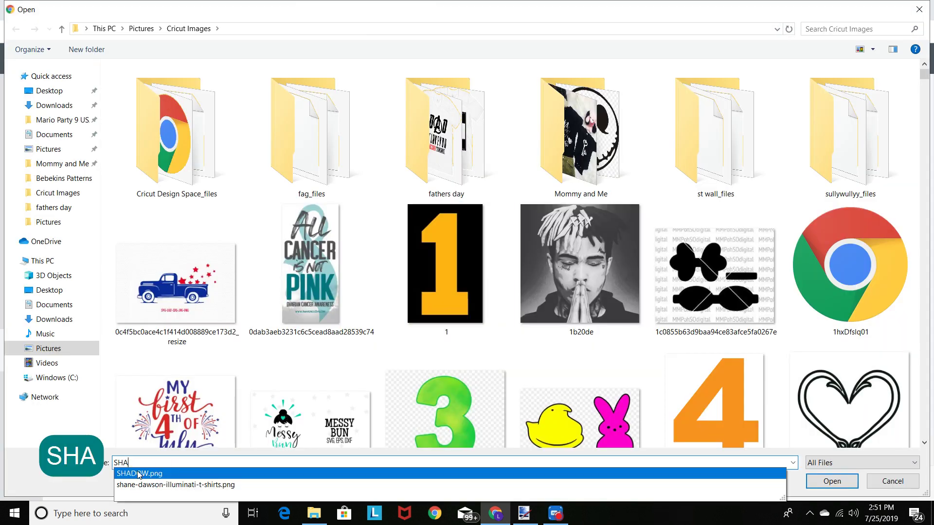
key("Return")
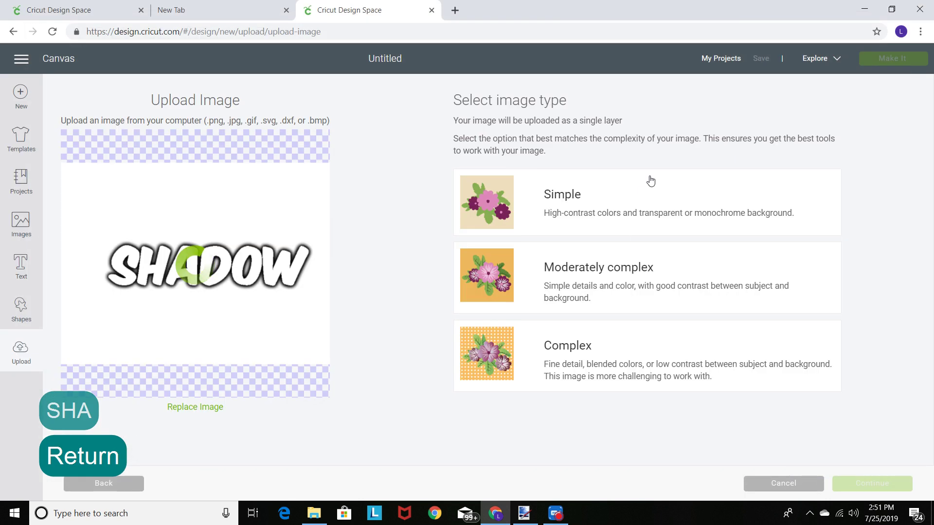
left_click(652, 196)
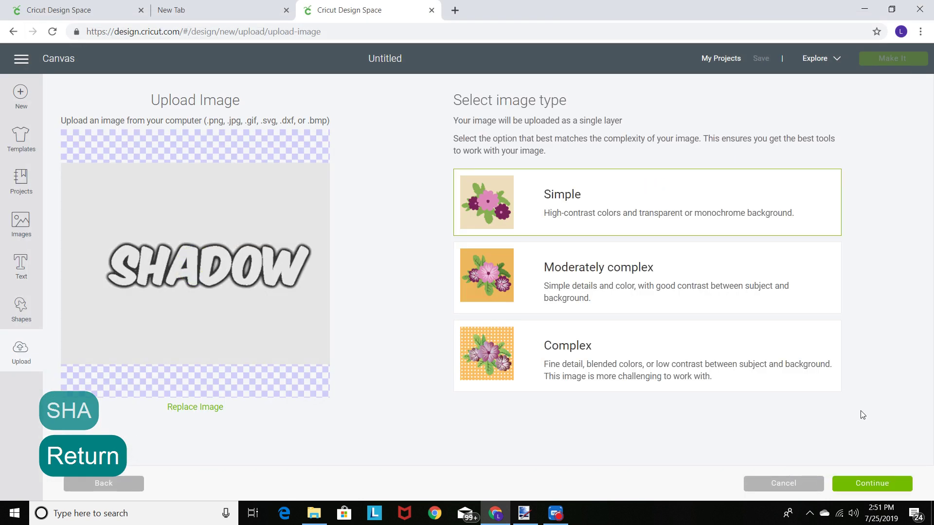
left_click(871, 486)
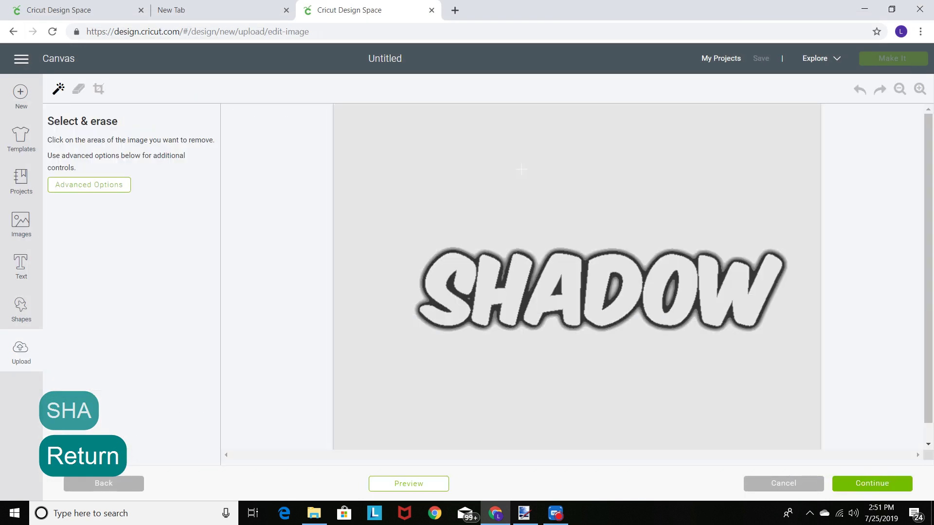
Erase the background and the inside of every SHADOW letter, leaving only the dark outline, and continue to the save stage.
left_click(521, 170)
left_click(491, 292)
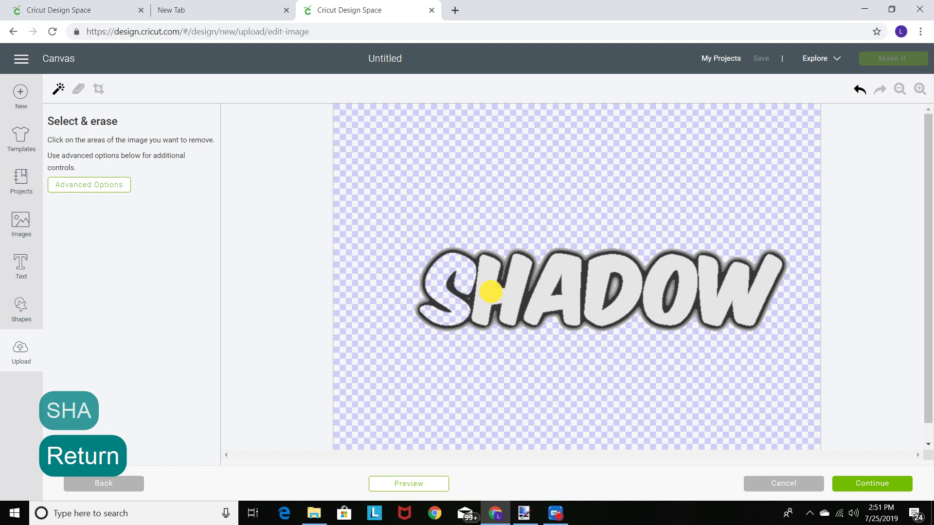
left_click(546, 288)
left_click(609, 296)
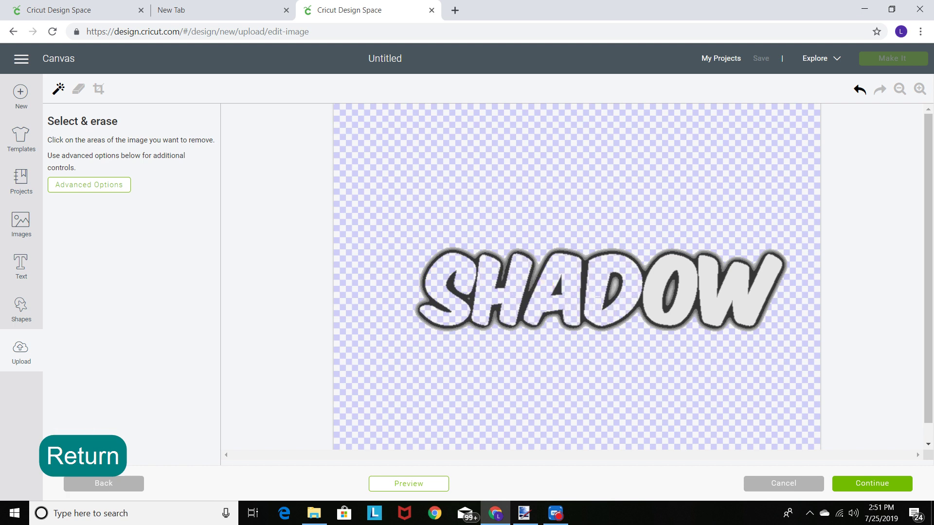
left_click(646, 303)
left_click(710, 302)
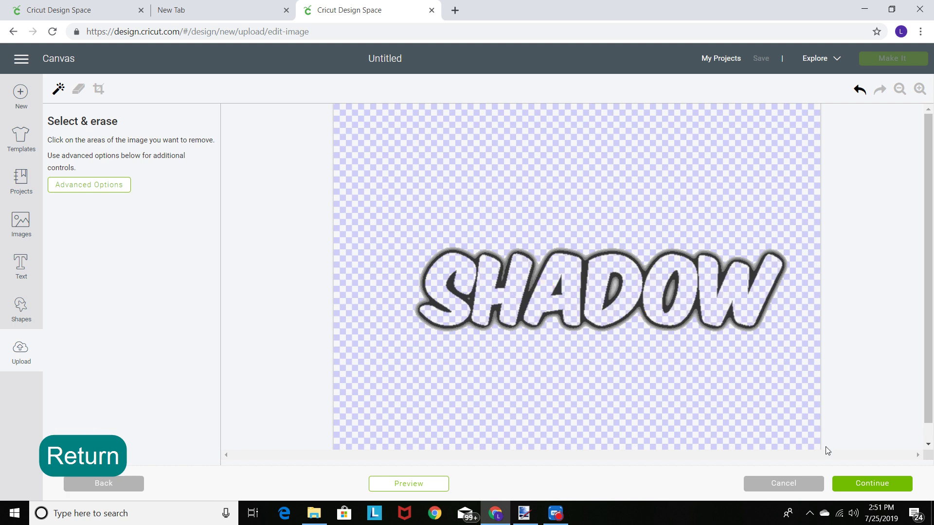
left_click(845, 489)
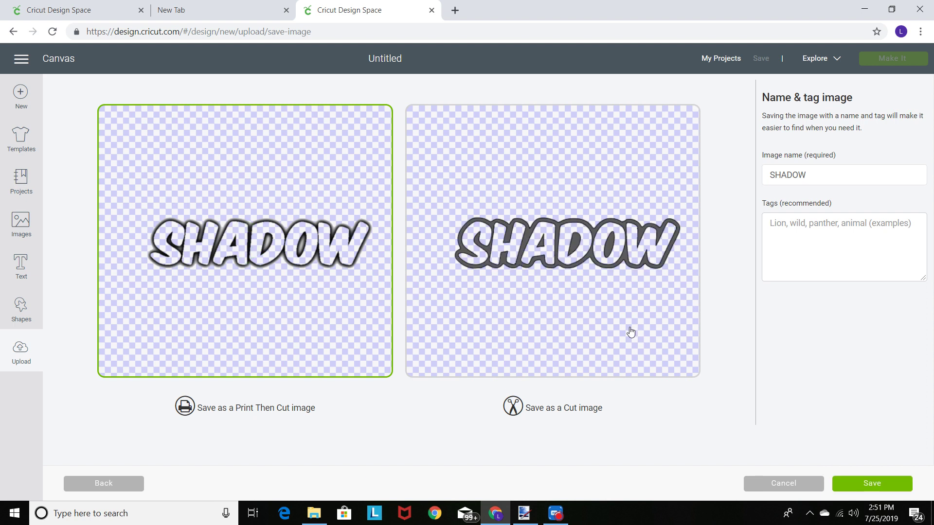
Save the upload as a Cut image and insert the newly uploaded SHADOW image onto the canvas.
left_click(630, 332)
left_click(837, 478)
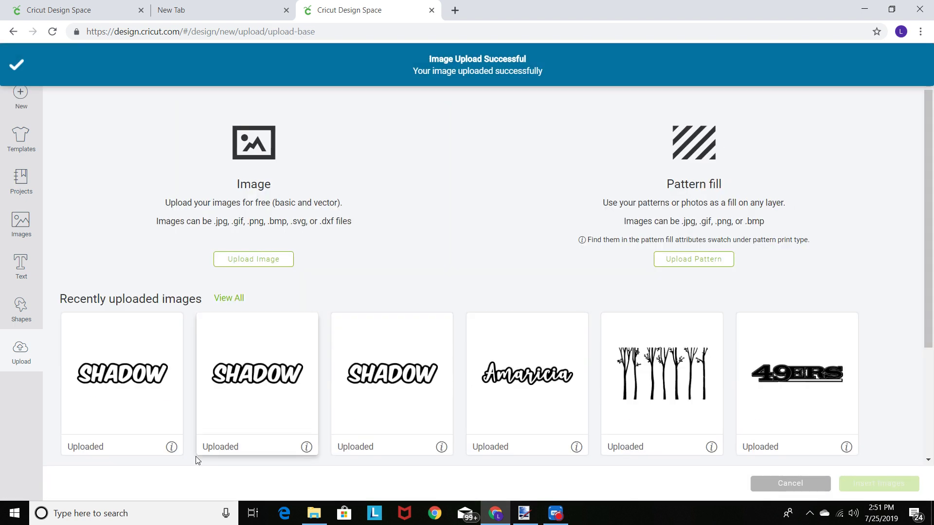
left_click(161, 379)
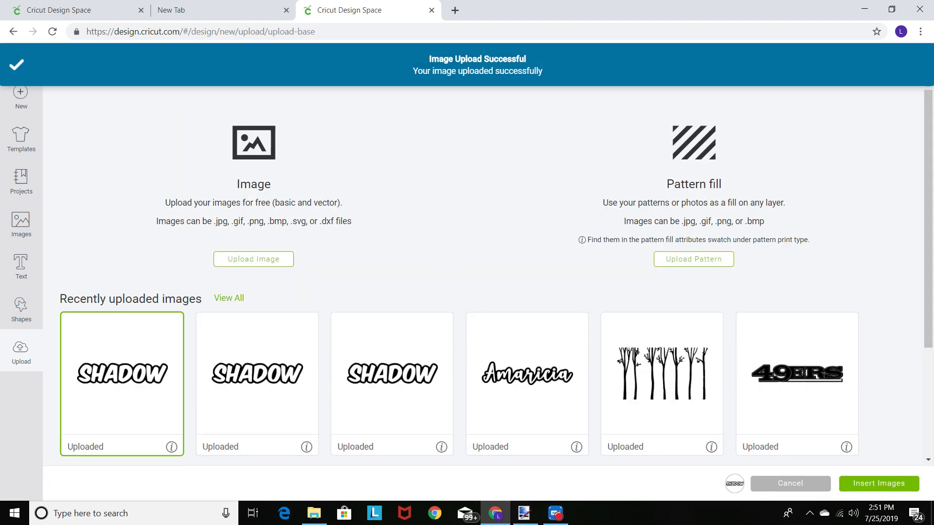
left_click(916, 486)
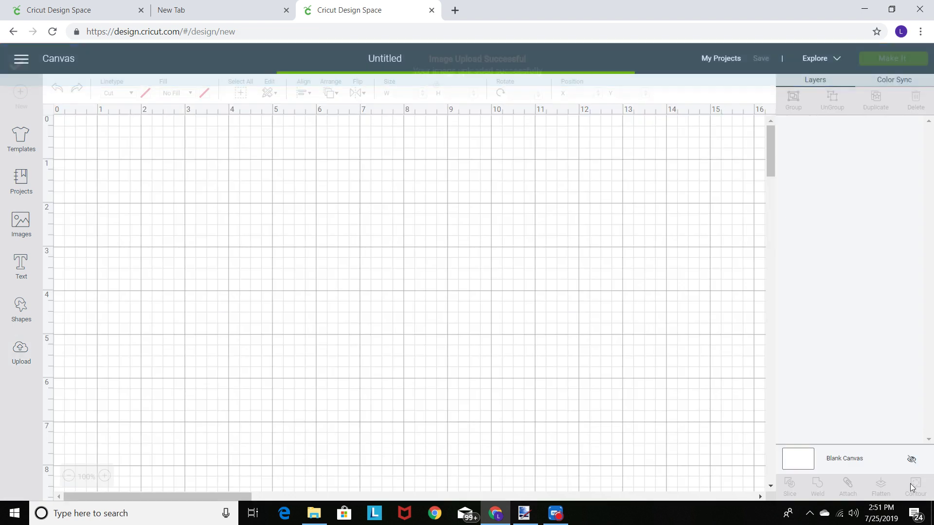
Duplicate the SHADOW outline and place the copy below the original at about X 2.8, Y 4.8.
left_click_drag(497, 282, 525, 278)
right_click(414, 252)
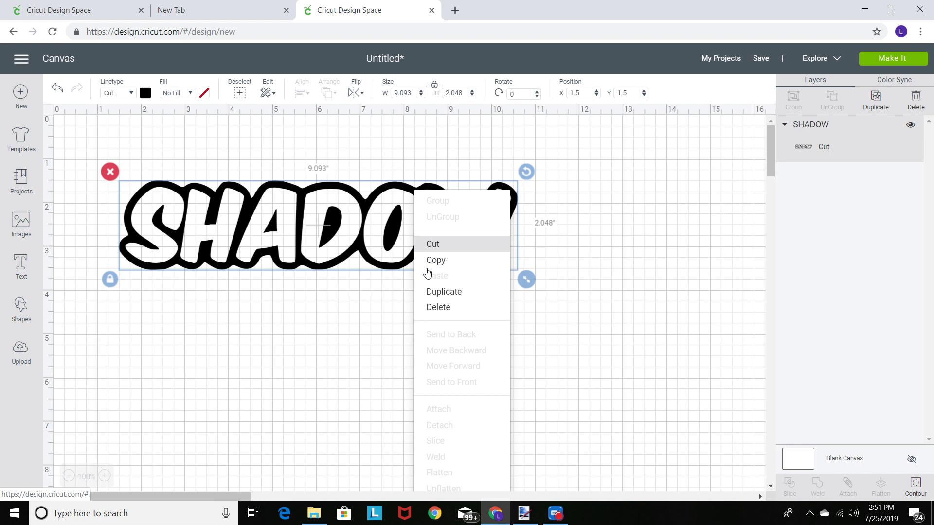
left_click(437, 291)
left_click_drag(431, 282, 466, 404)
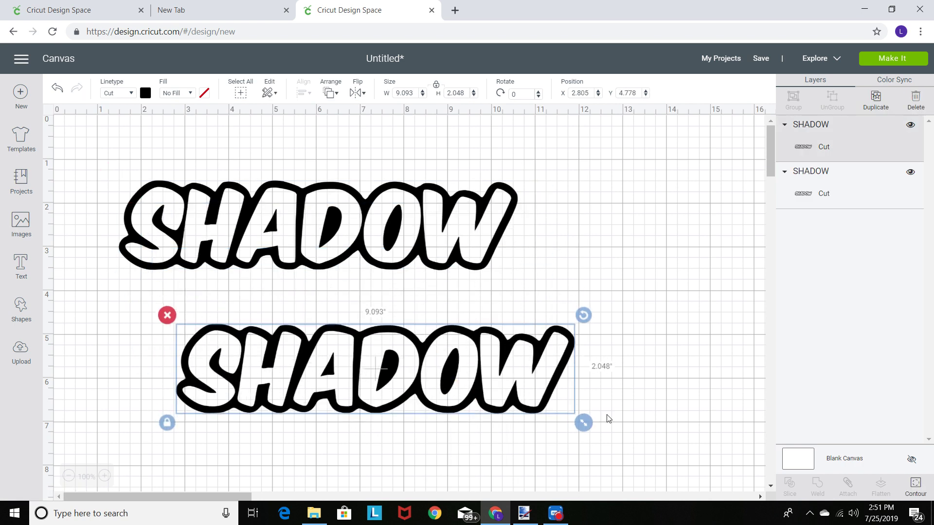
Use Contour on the lower SHADOW copy to turn off its outer outline while keeping the letter shapes on.
left_click(916, 486)
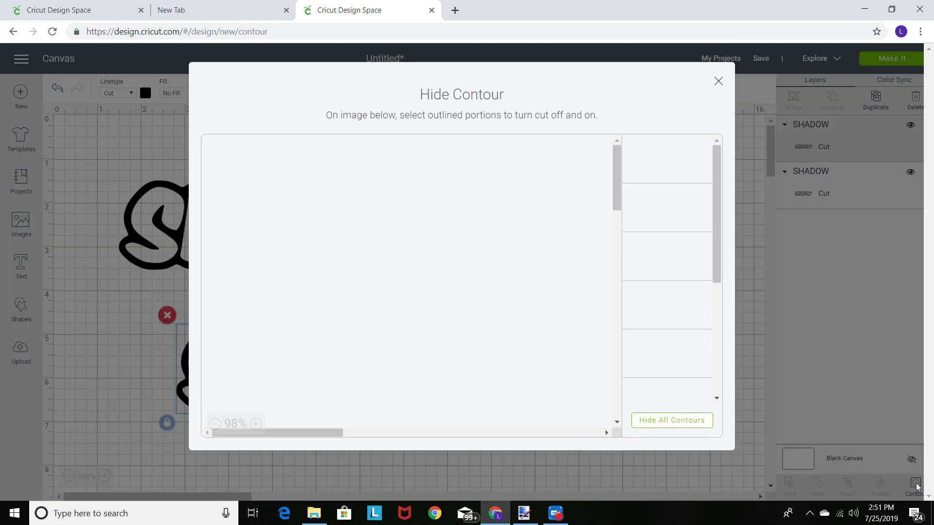
left_click(650, 419)
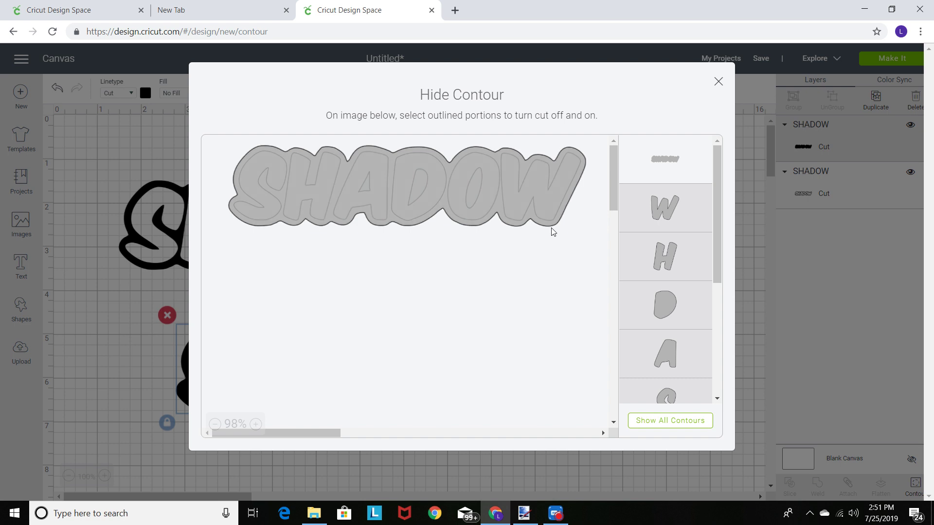
left_click(552, 208)
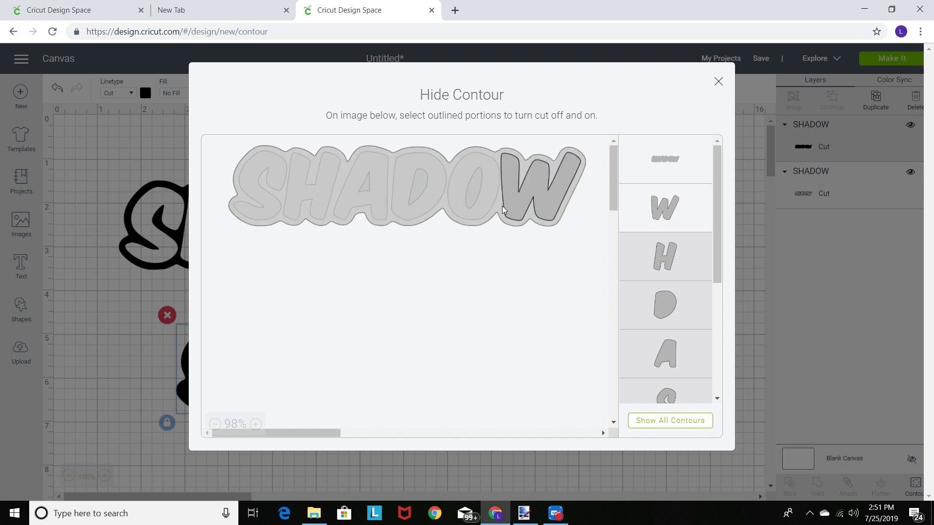
left_click(484, 204)
left_click(469, 189)
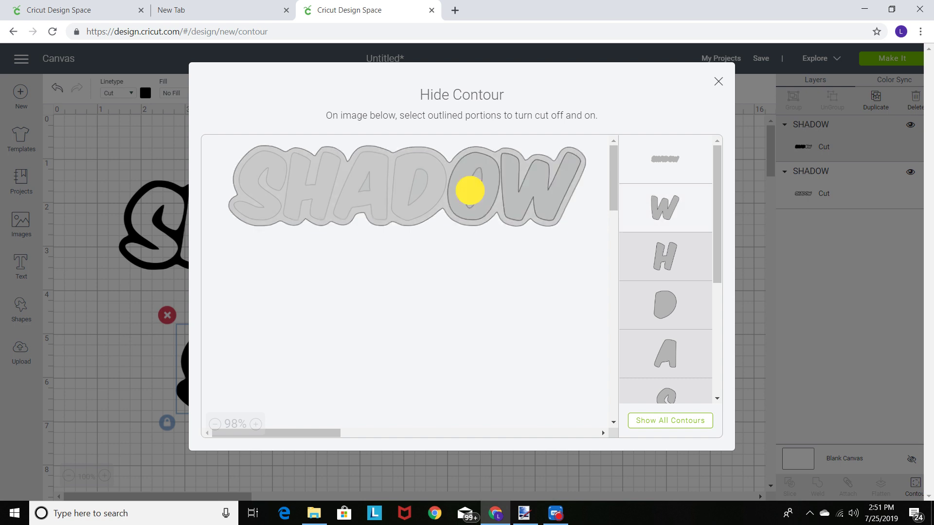
left_click(428, 192)
left_click(381, 197)
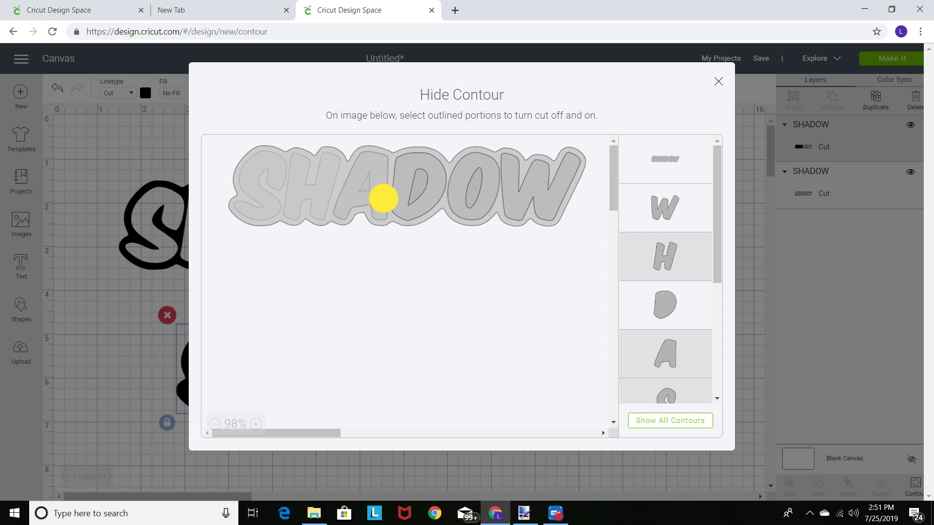
left_click(325, 193)
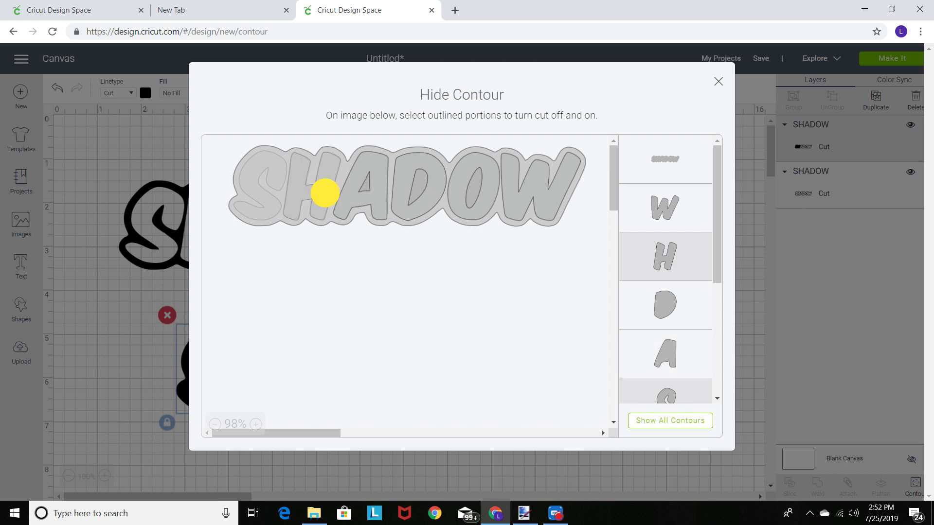
left_click(270, 178)
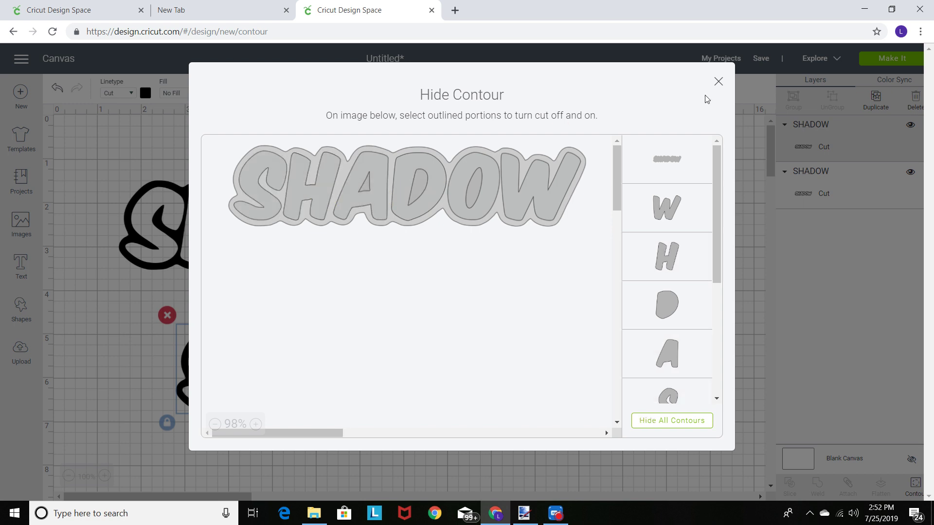
left_click(510, 225)
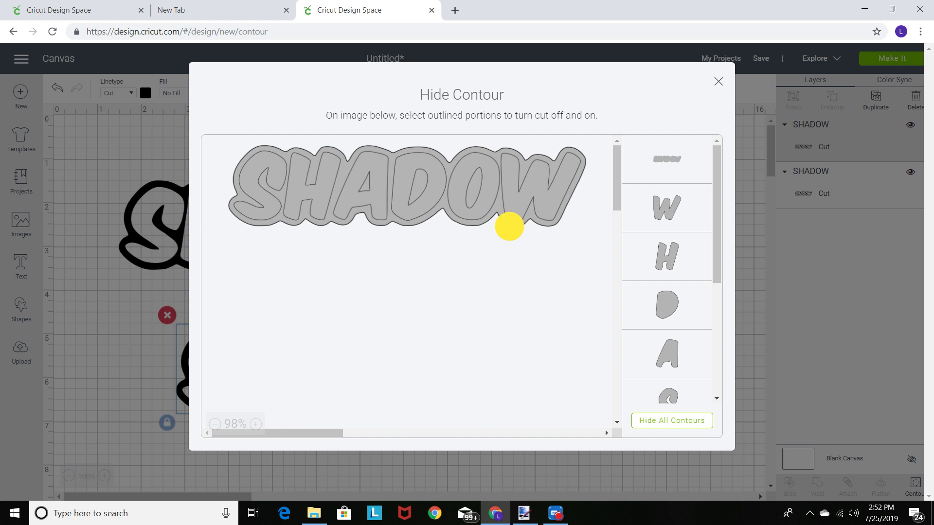
left_click(717, 81)
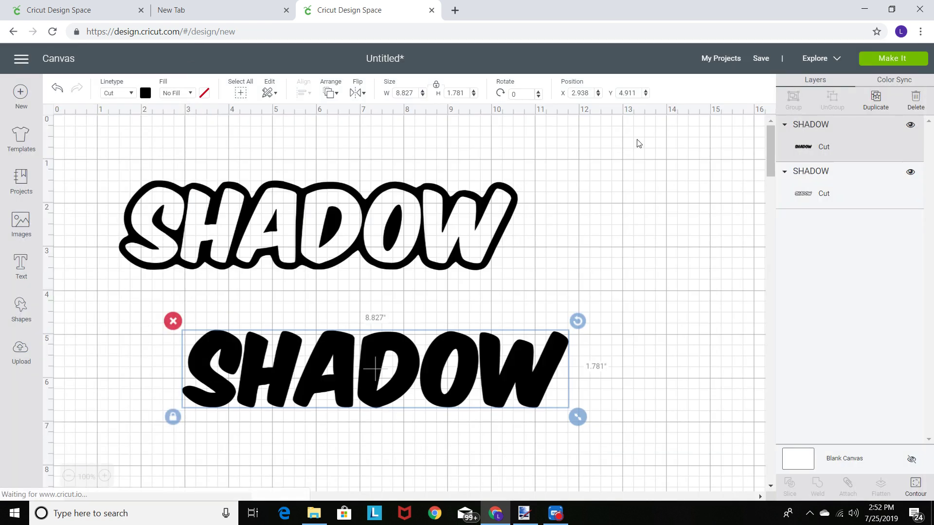
Line up the solid letters beneath the outlined text at about X 1.65, Y 4.97, and color them light blue.
left_click_drag(504, 367, 421, 361)
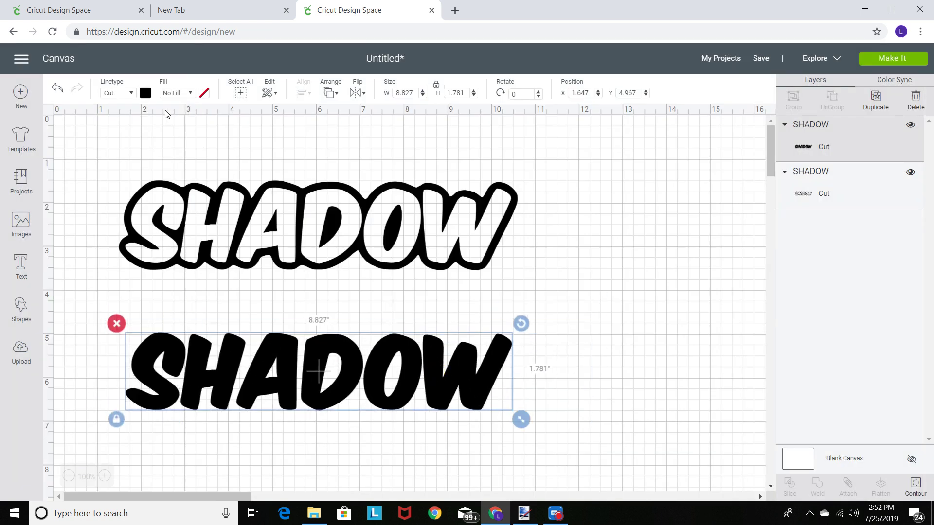
left_click(148, 95)
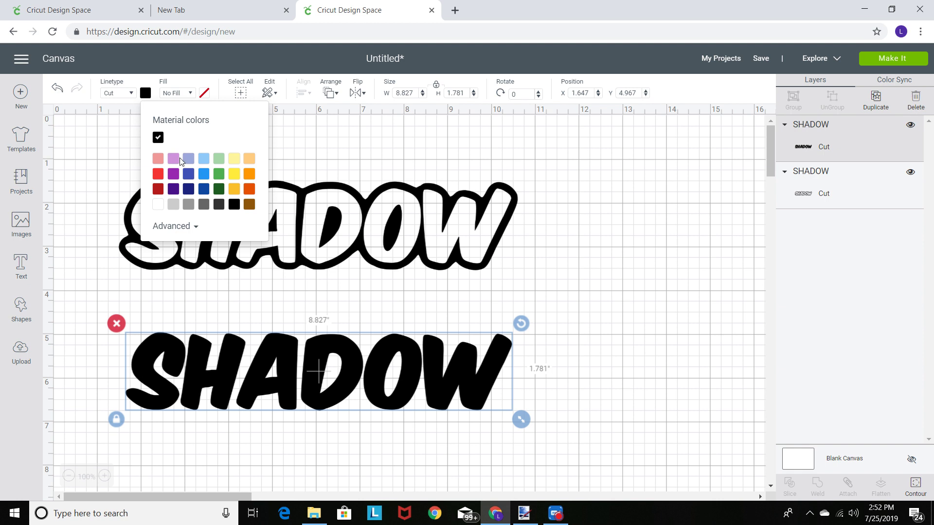
left_click(203, 160)
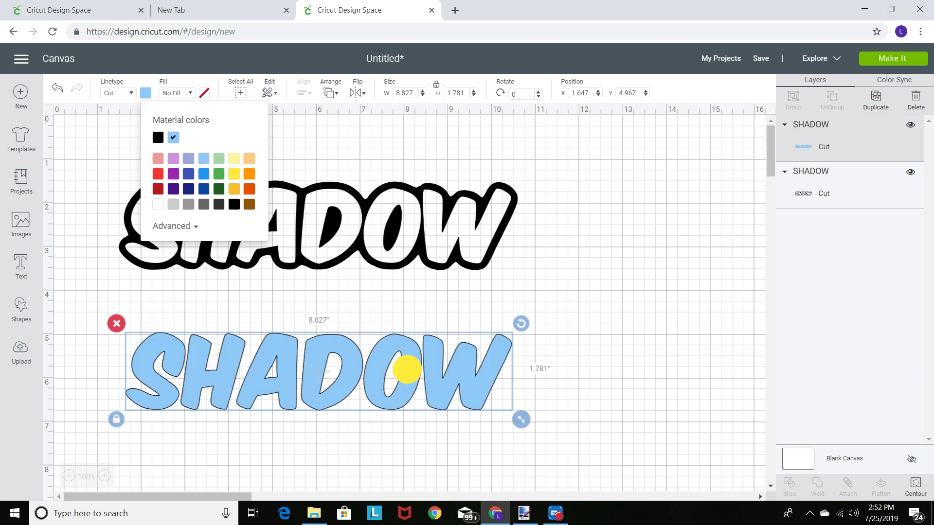
Fit the light blue letters into the black outline at about X 1.65, Y 1.65, deselect them, and minimize the browser.
left_click_drag(406, 369, 408, 220)
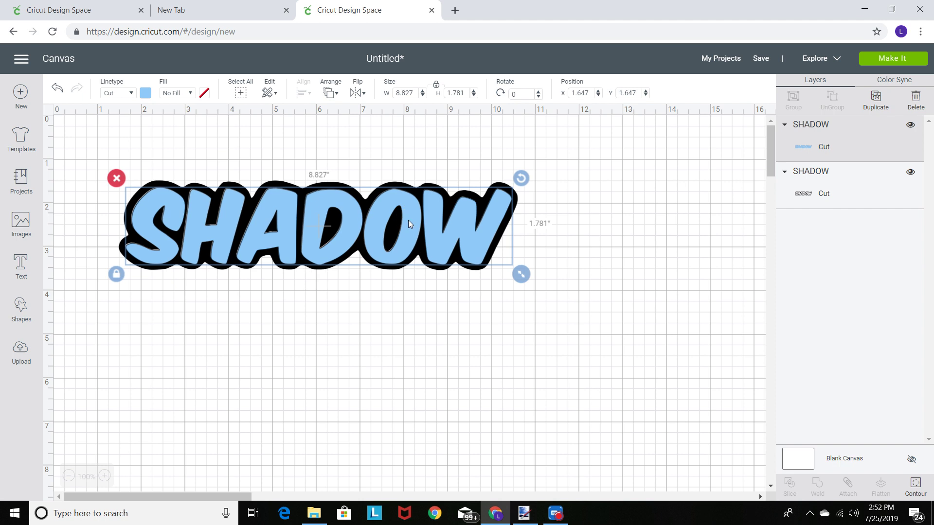
left_click(395, 315)
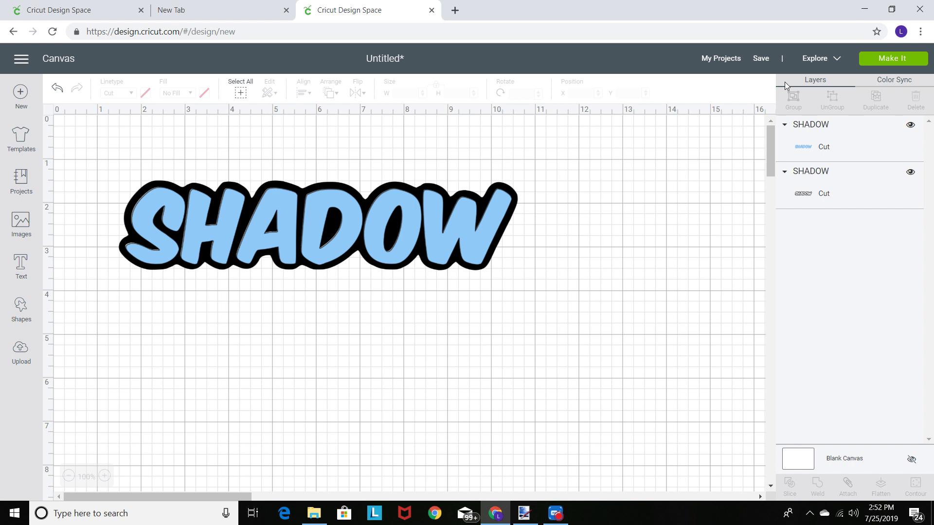
left_click(865, 9)
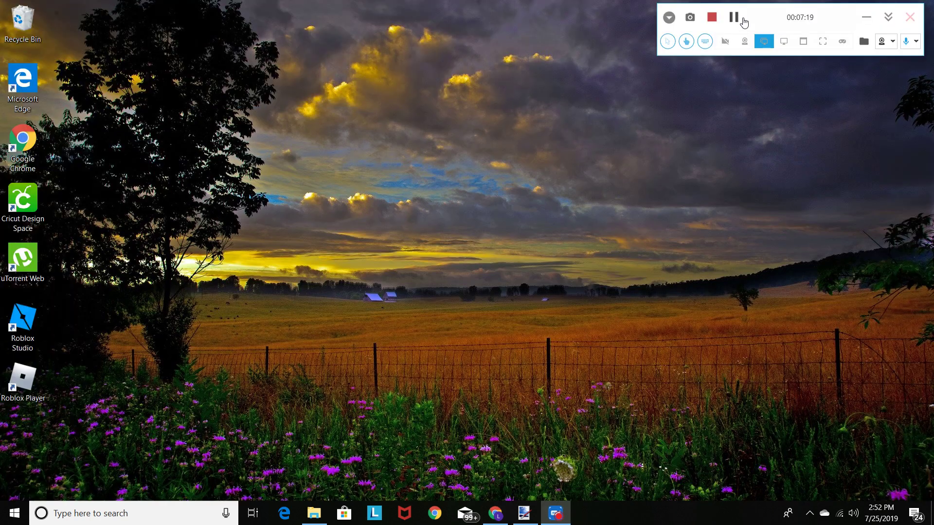